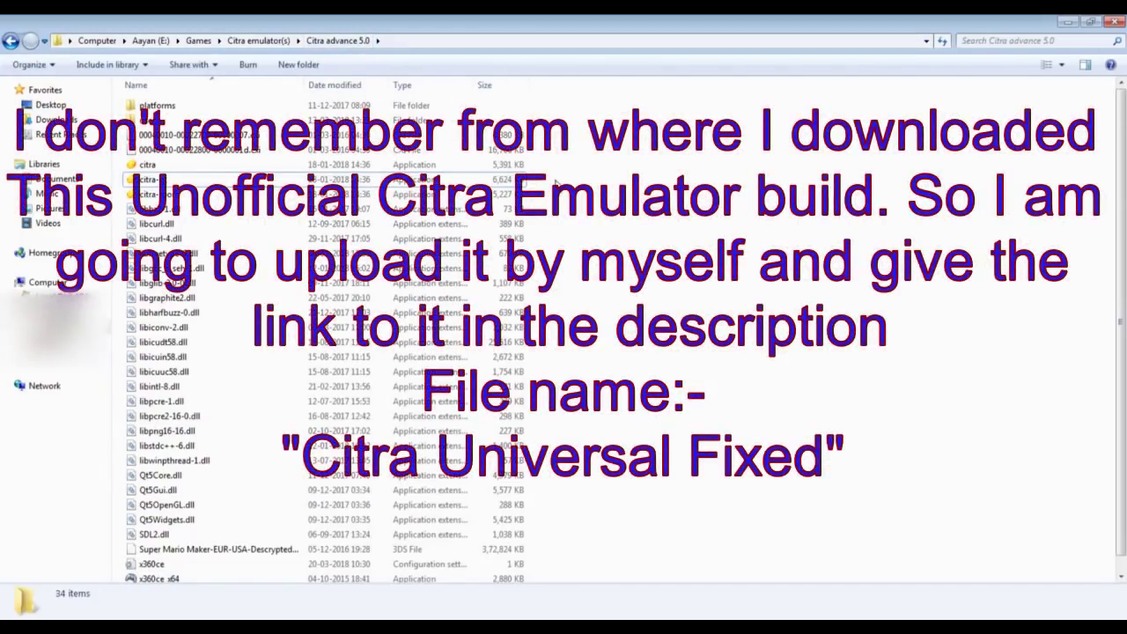
Launch citra-qt and look over the Graphics and General configuration tabs without keeping changes.
double_click(422, 182)
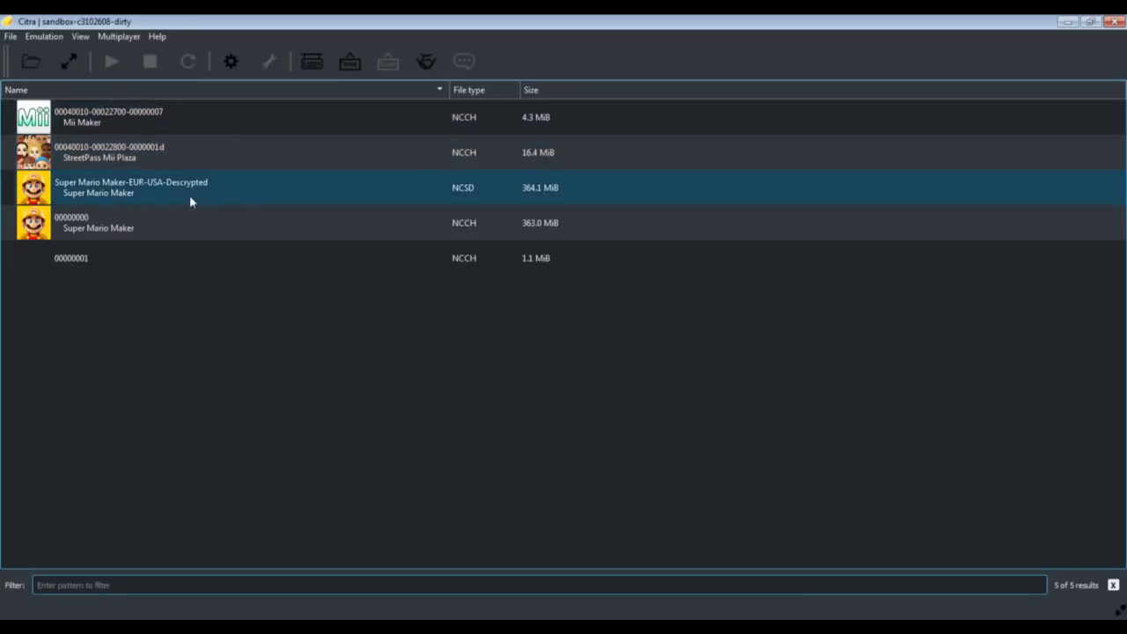
click(34, 38)
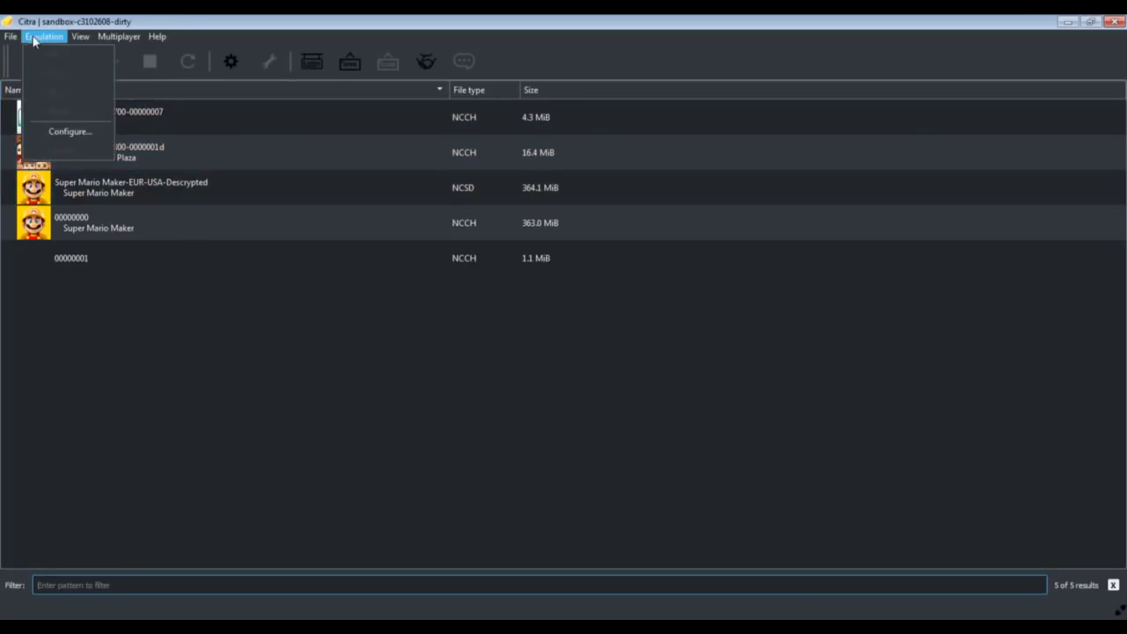
click(78, 131)
click(537, 128)
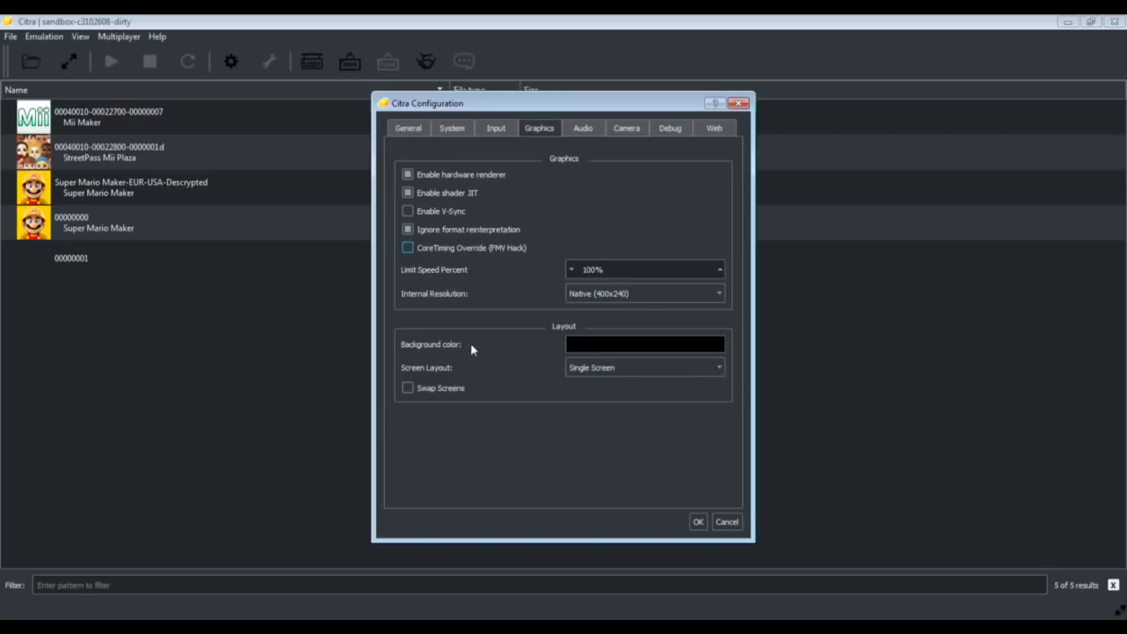
click(418, 124)
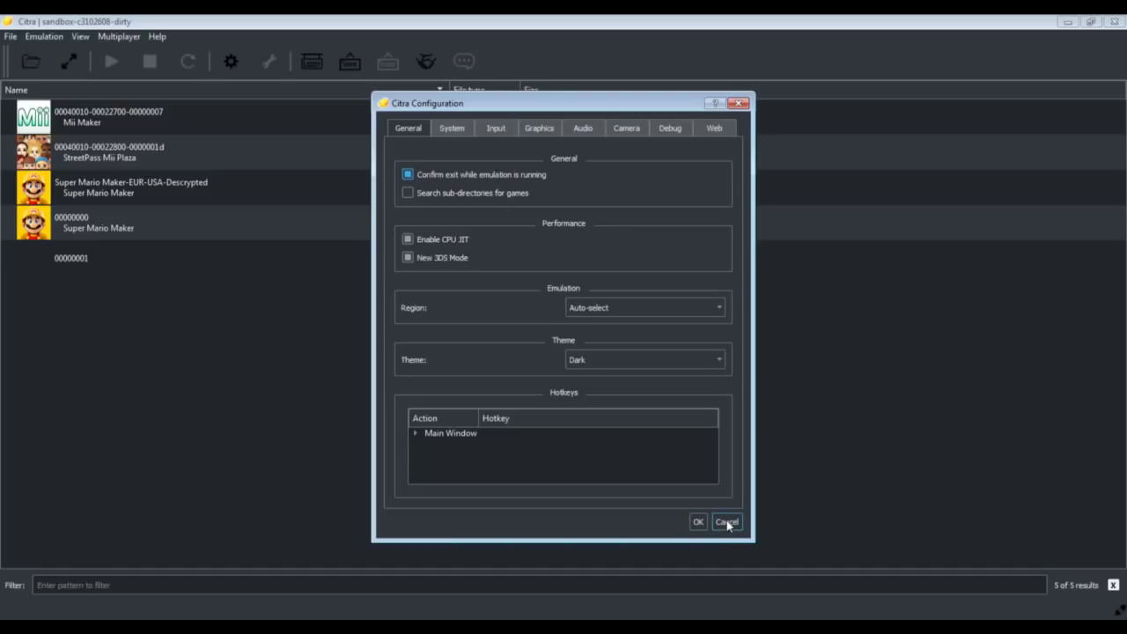
click(698, 520)
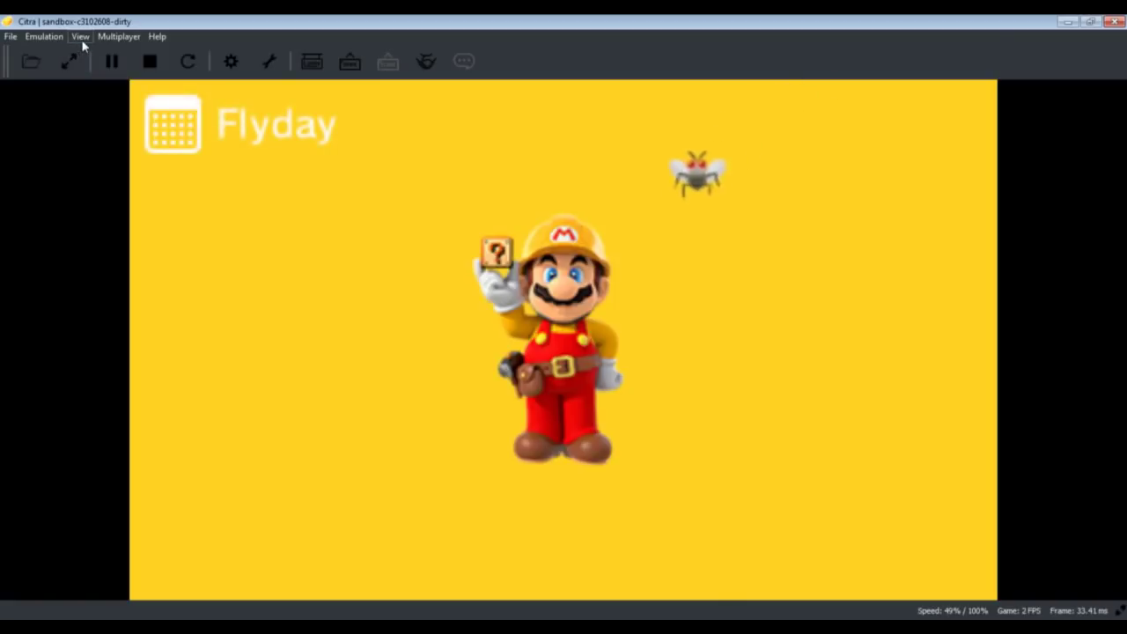
Set the Graphics Screen Layout to Large Screen in Emulation > Configure and confirm with OK.
click(81, 38)
click(81, 38)
click(44, 36)
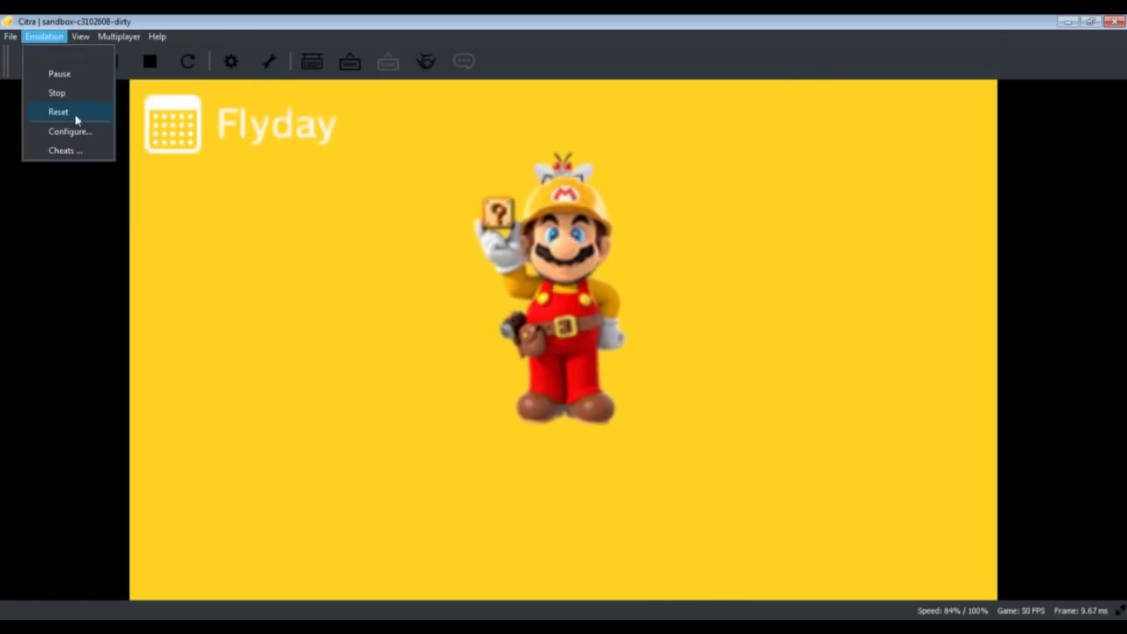
click(64, 131)
click(541, 129)
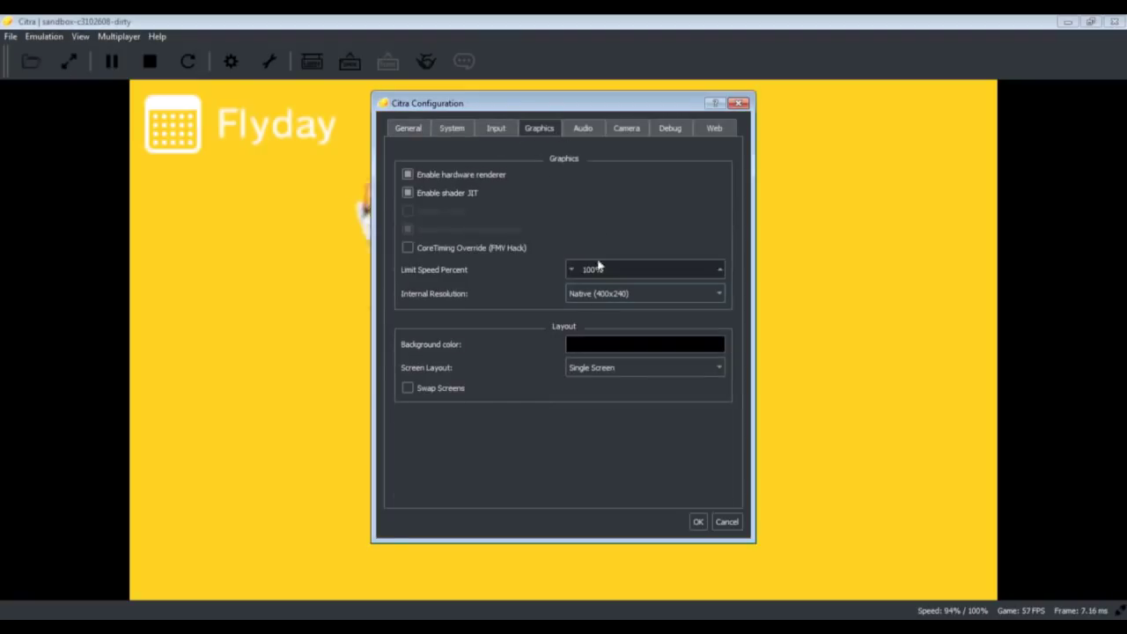
click(611, 365)
click(595, 400)
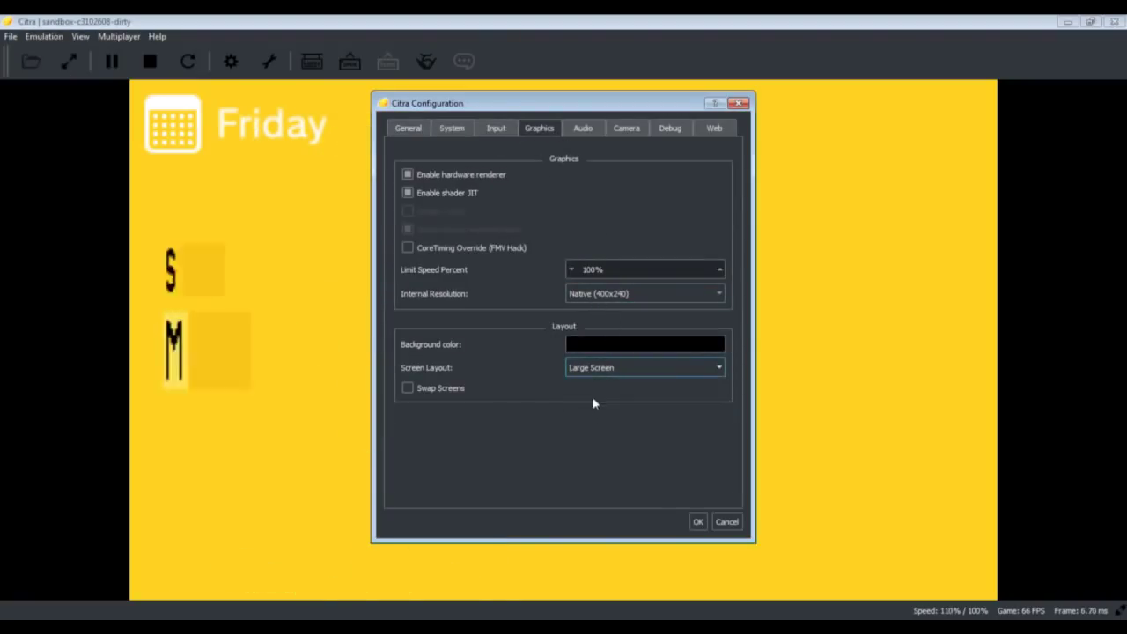
click(697, 521)
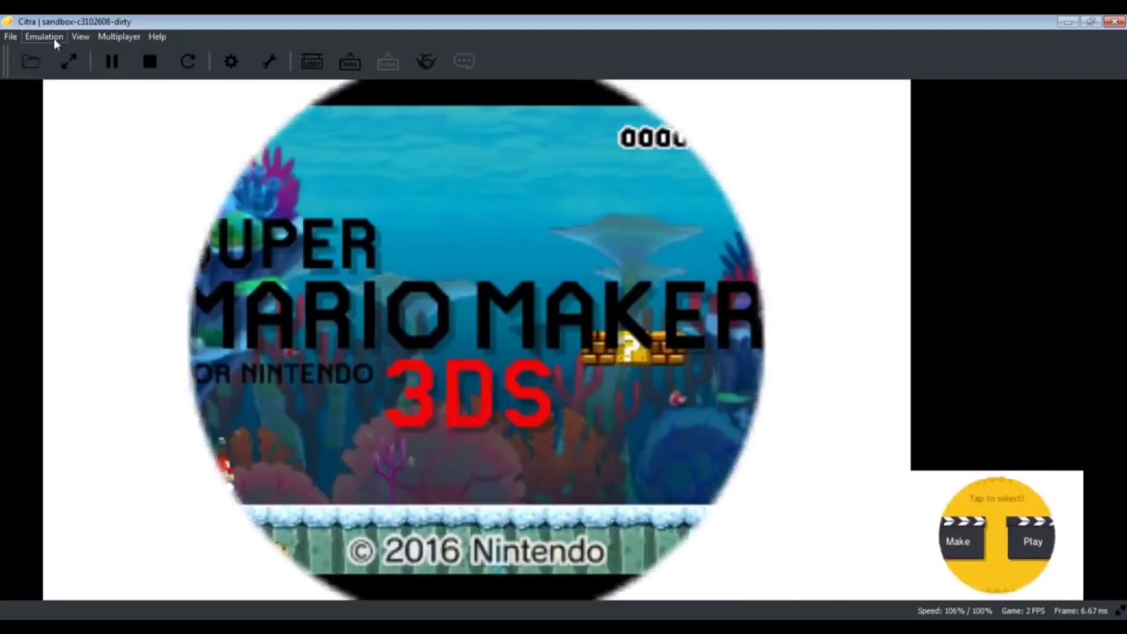
click(44, 36)
click(58, 128)
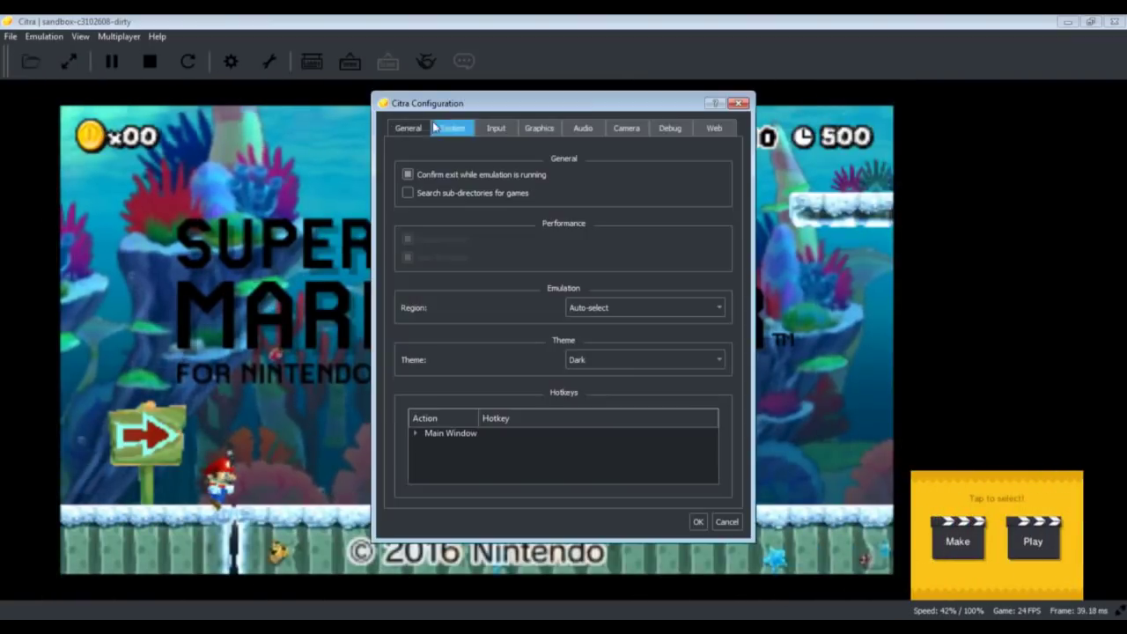
click(525, 128)
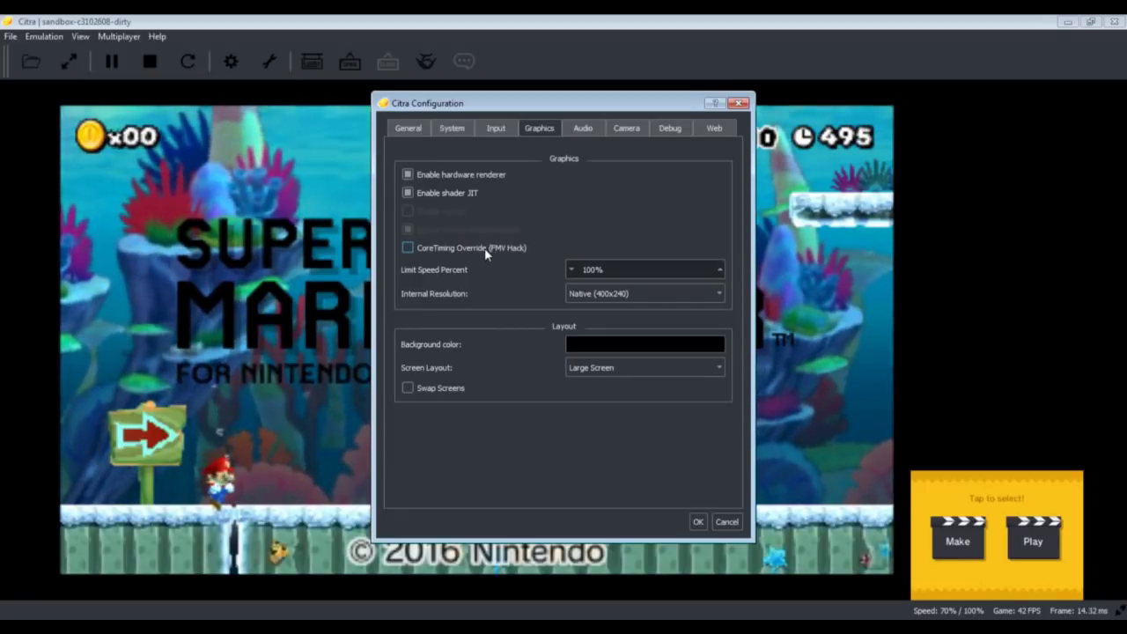
click(408, 129)
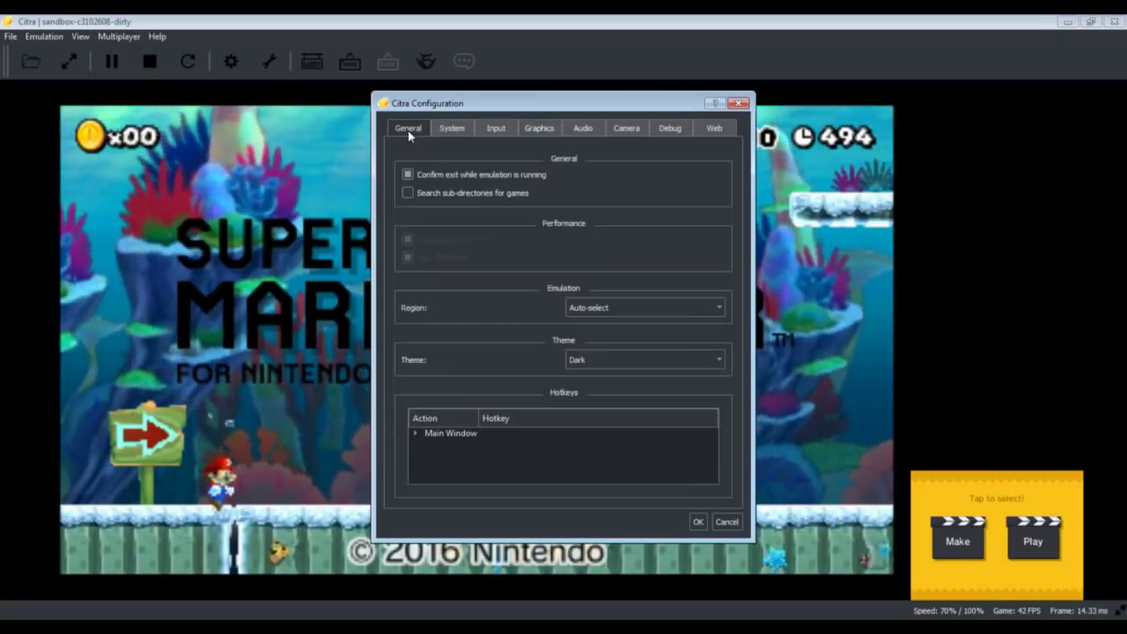
click(451, 128)
click(496, 129)
click(539, 128)
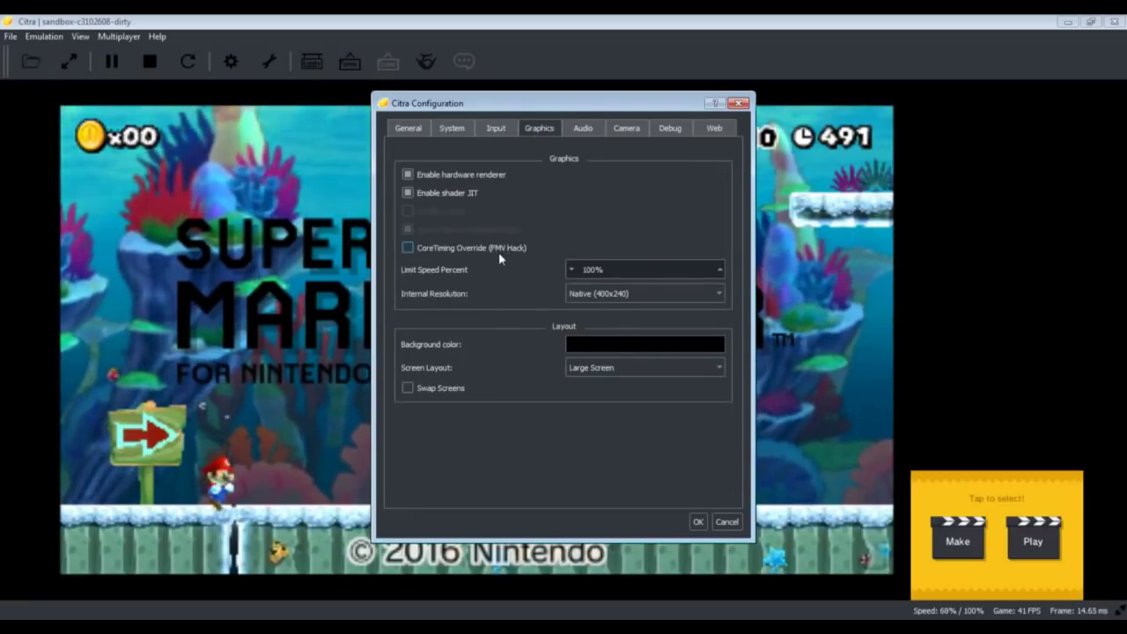
click(697, 521)
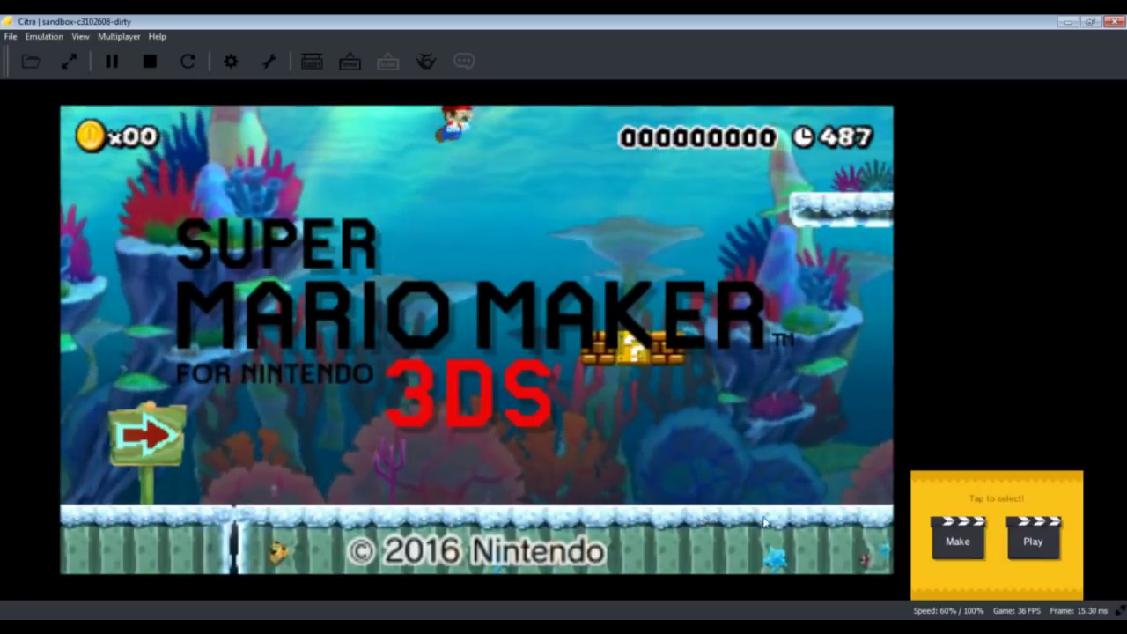
From Play > Coursebot, start the first saved course, KaizoJumpSkillsPractising.
click(1023, 544)
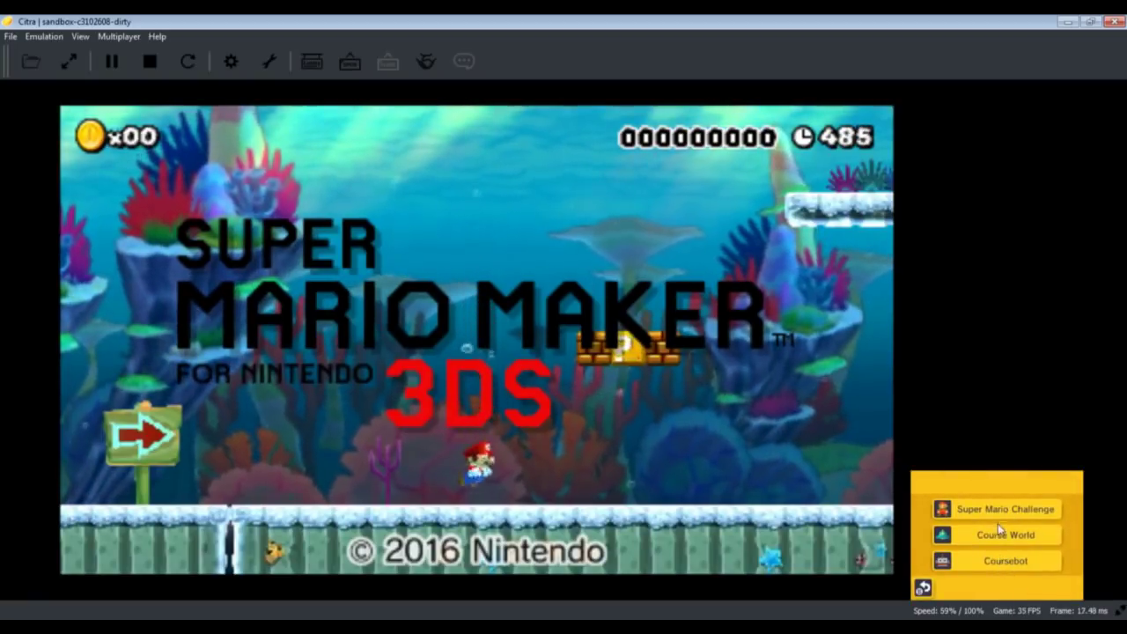
click(1012, 535)
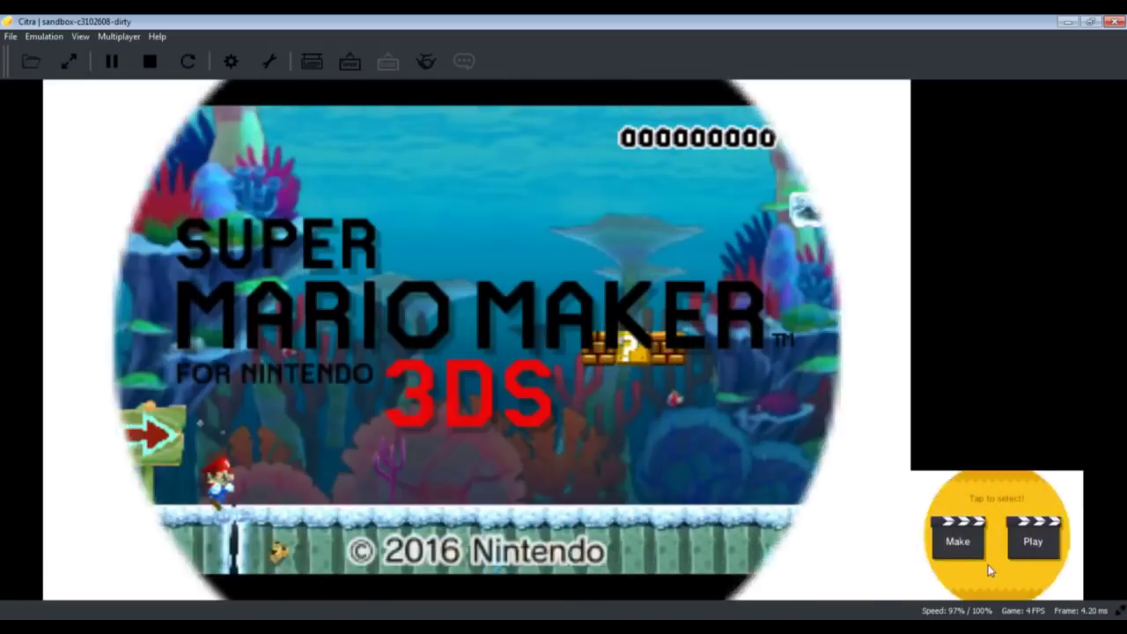
click(1025, 550)
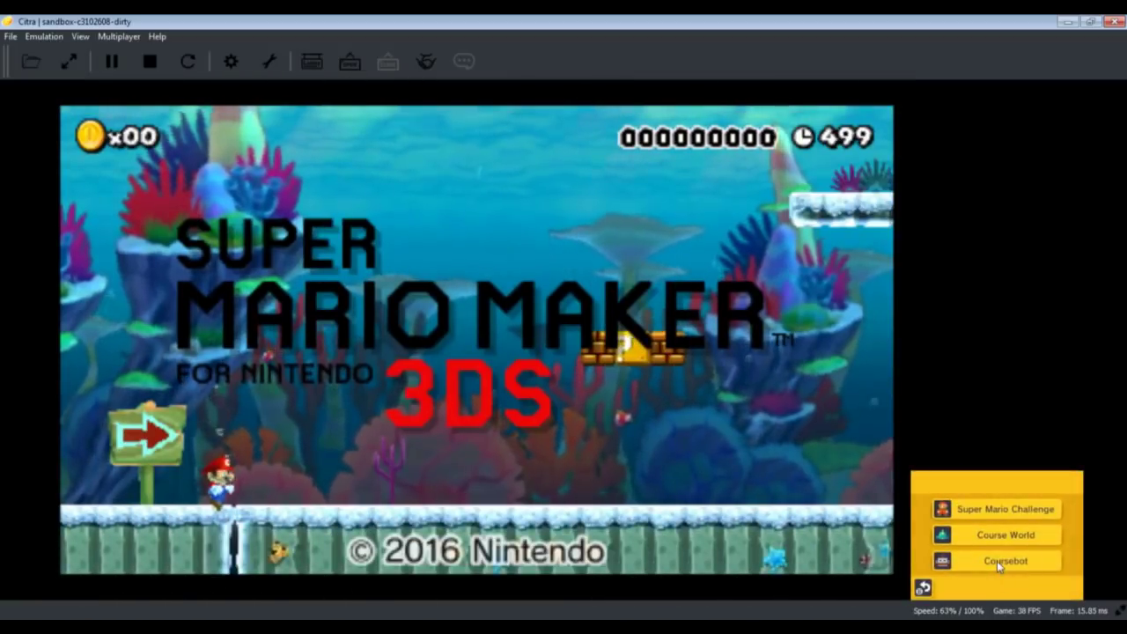
click(998, 562)
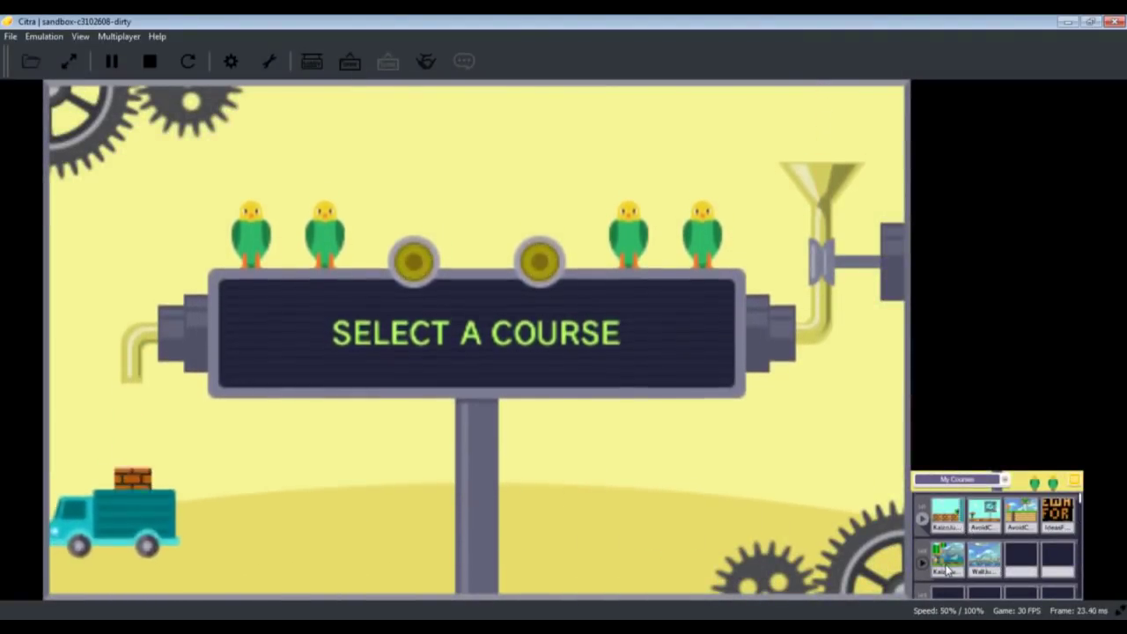
click(955, 519)
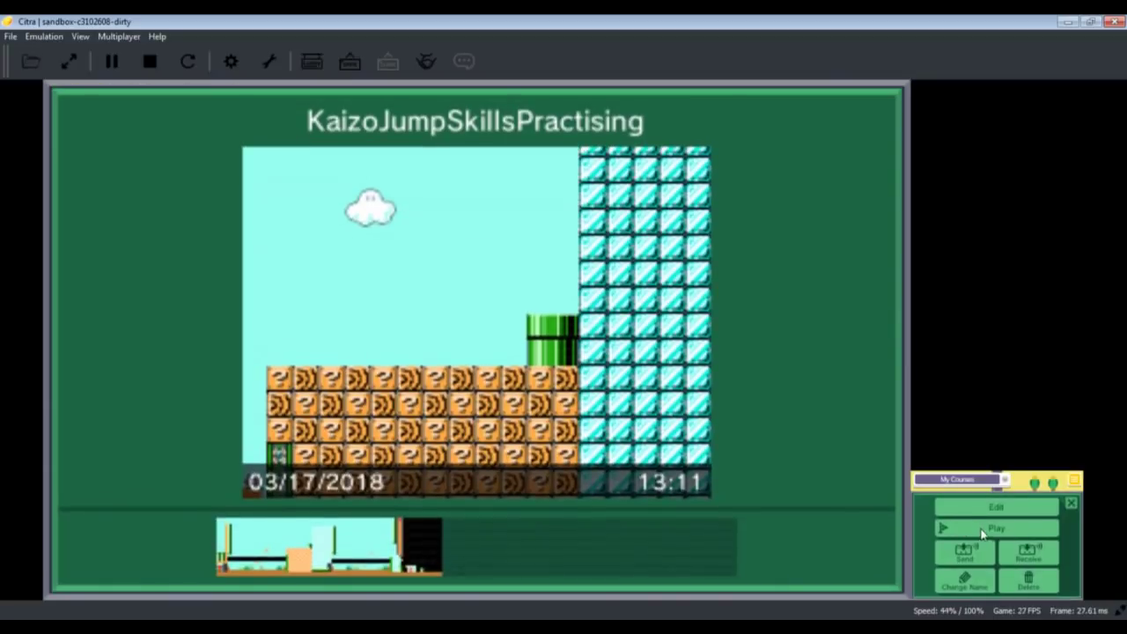
click(986, 531)
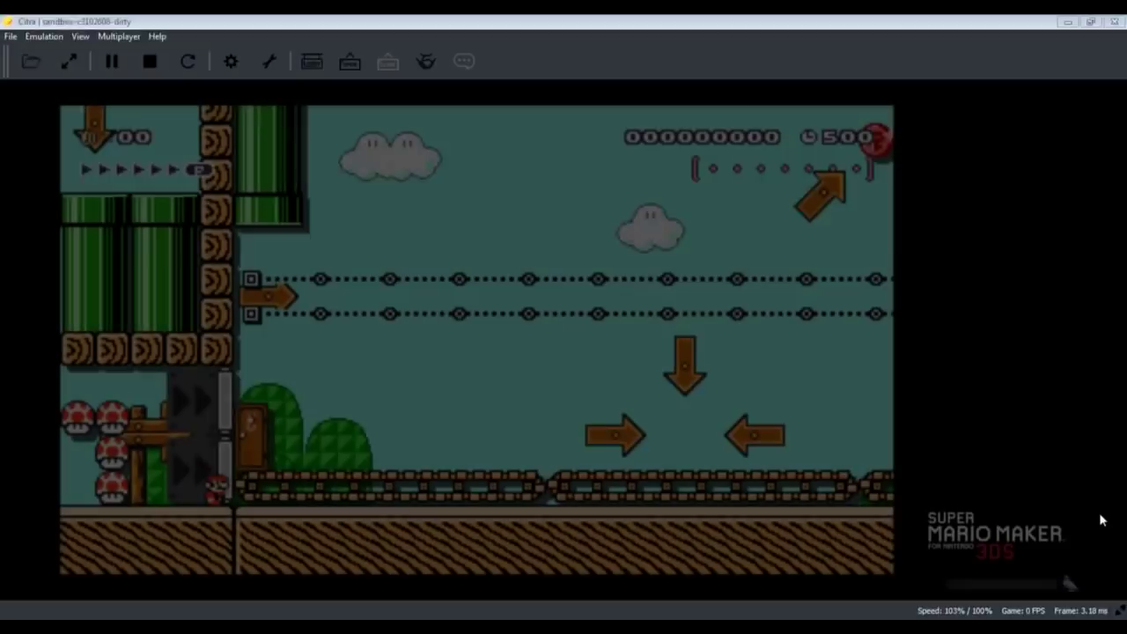
Run Mario back and forth, grabbing a coin and carrying the spring toward the door.
key(Left)
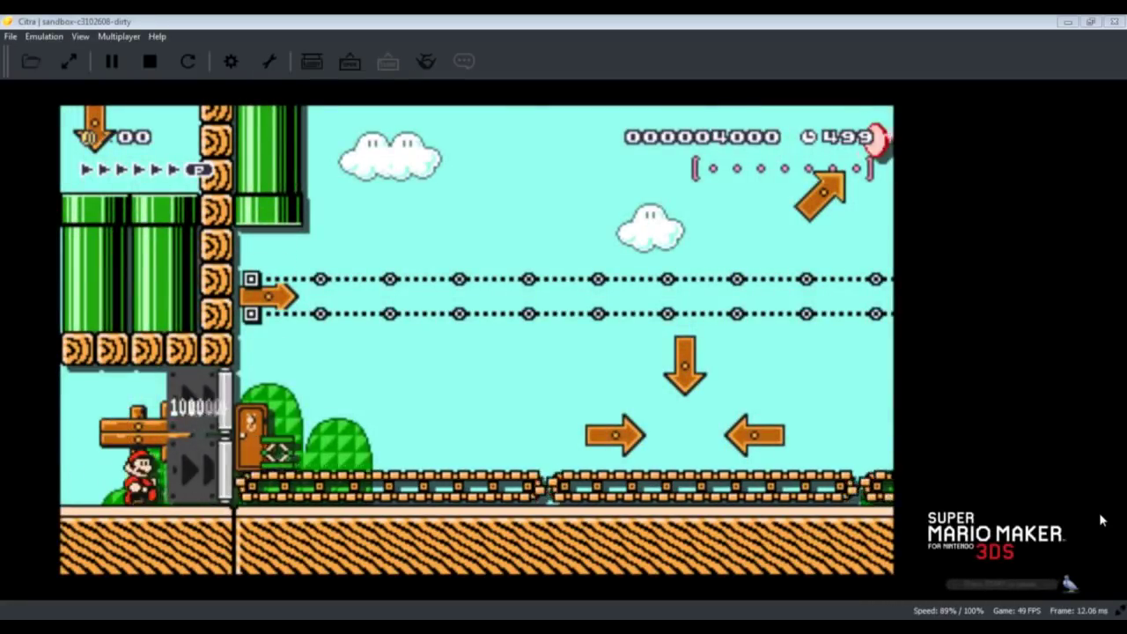
key(Right)
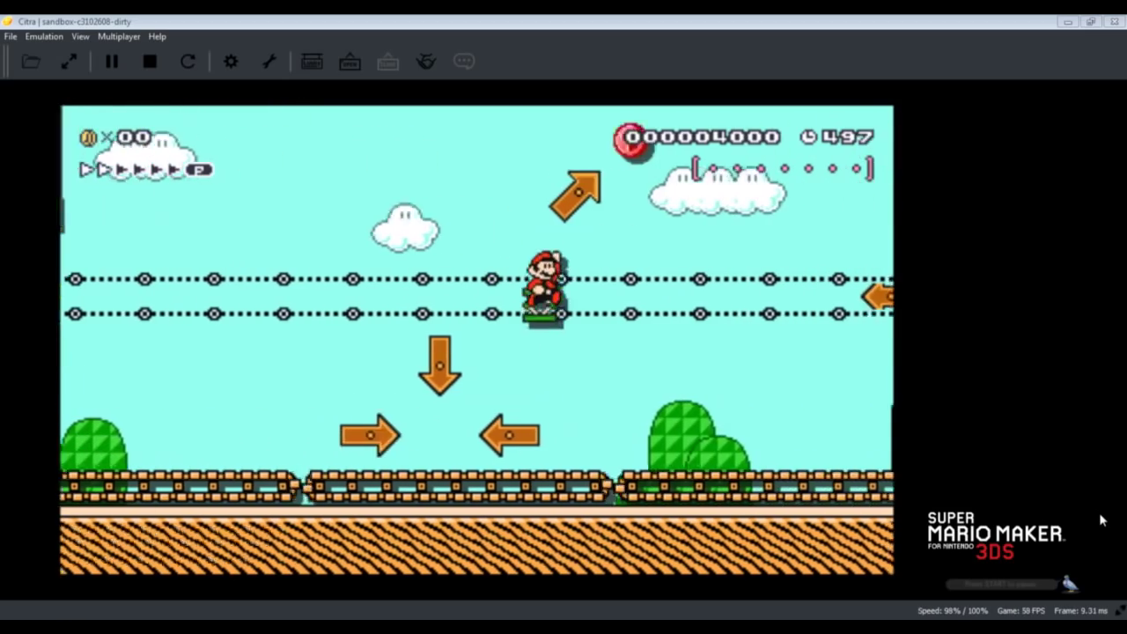
key(Right)
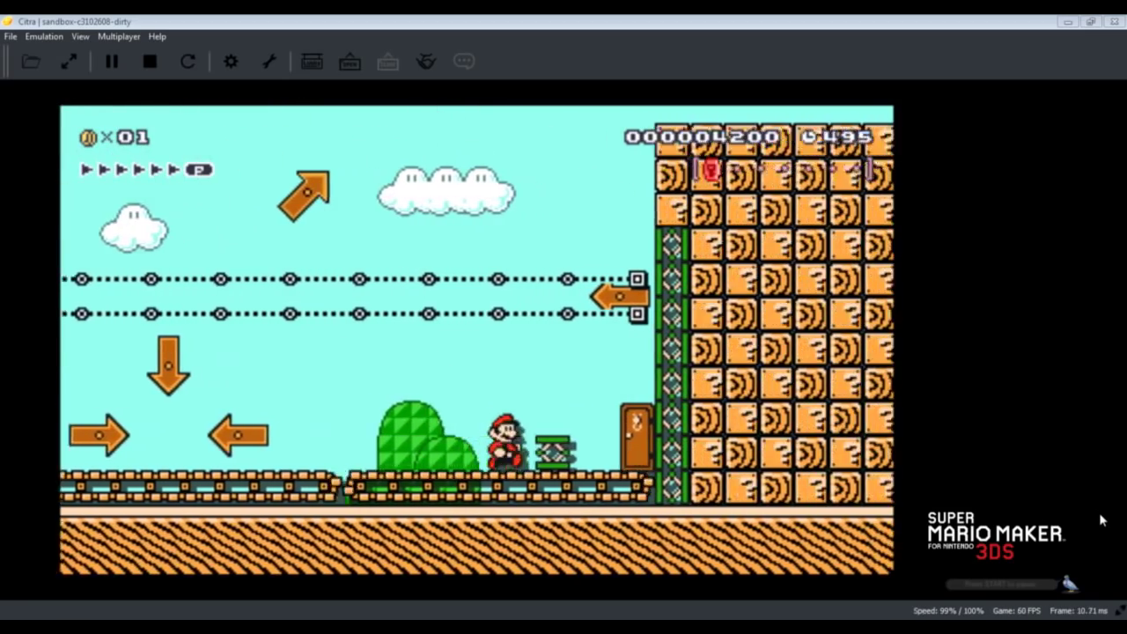
key(Left)
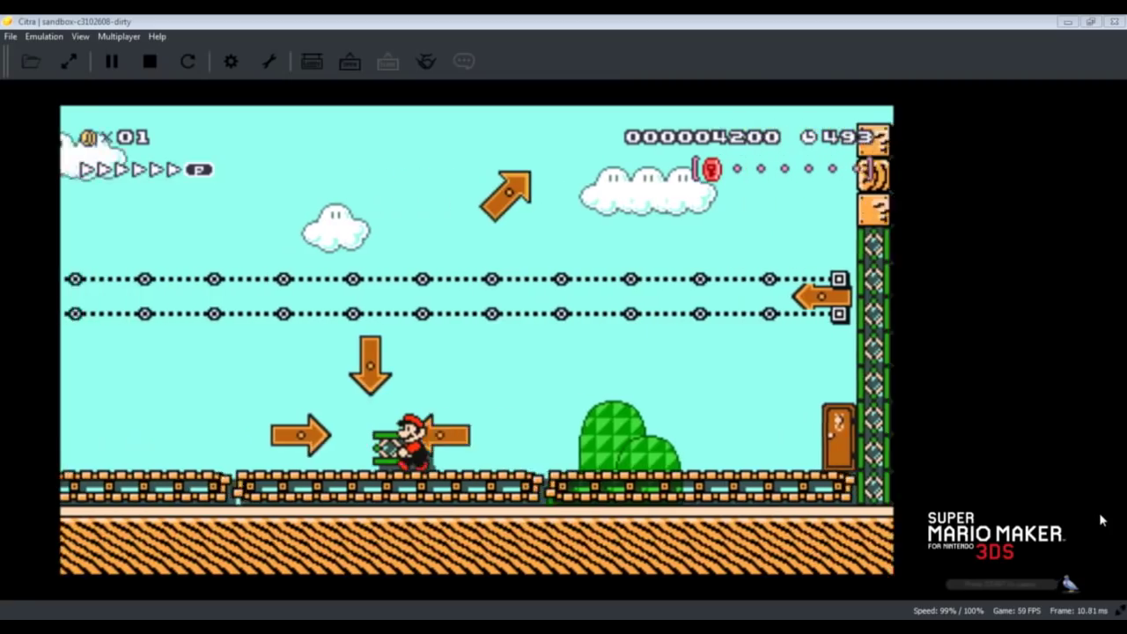
key(Right)
Spring-jump onto the track platform toward the block wall, then pause the course.
key(a)
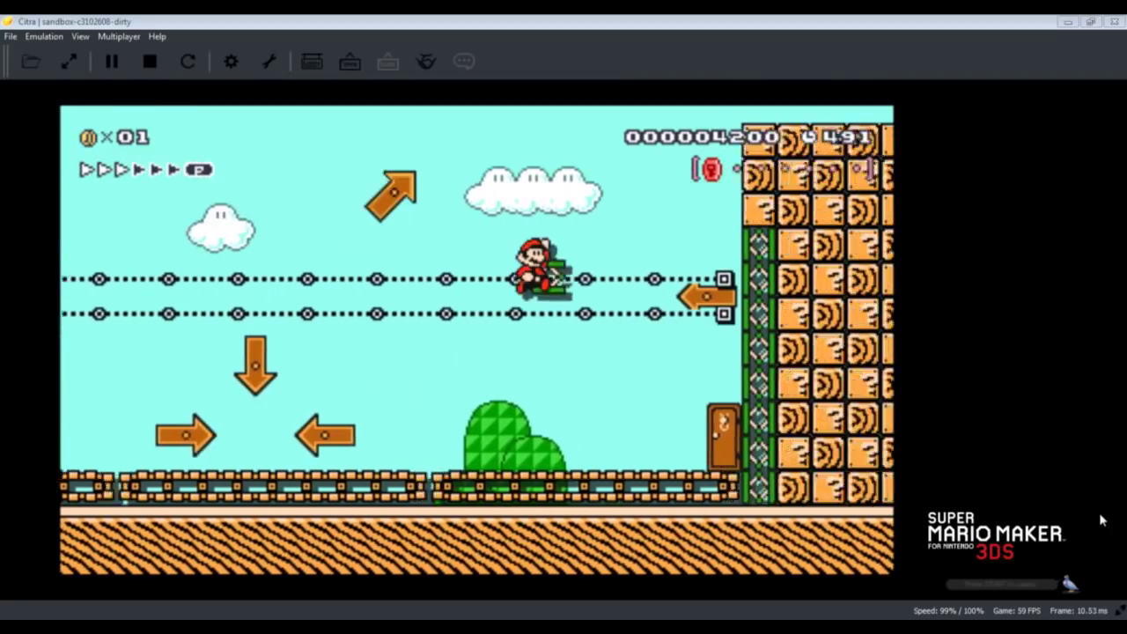
key(a)
key(Left)
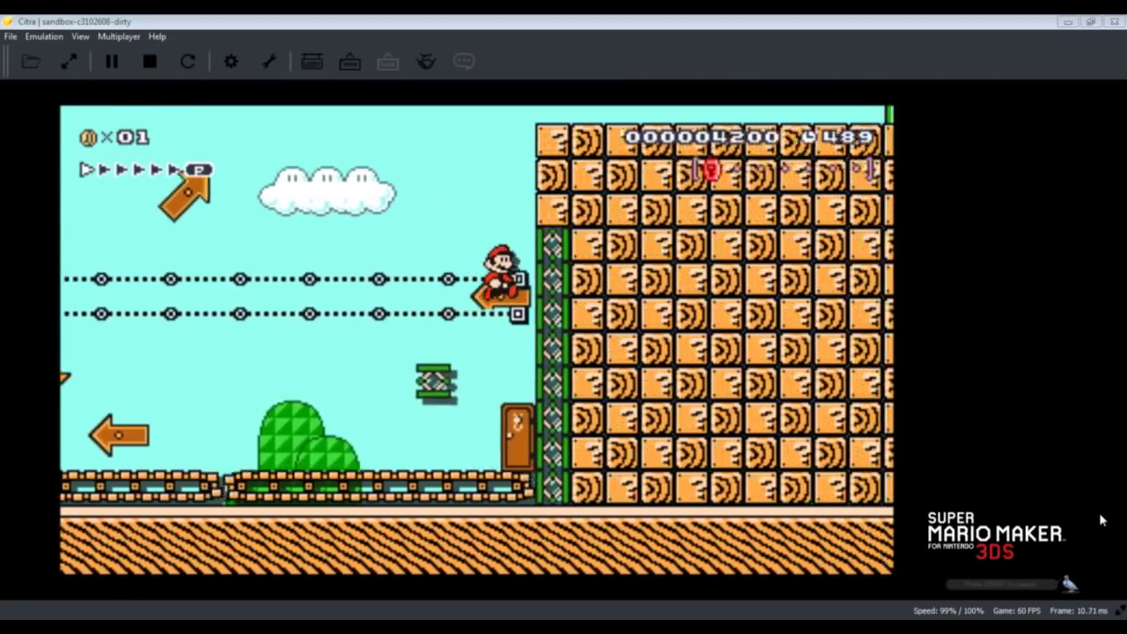
key(Right)
key(a)
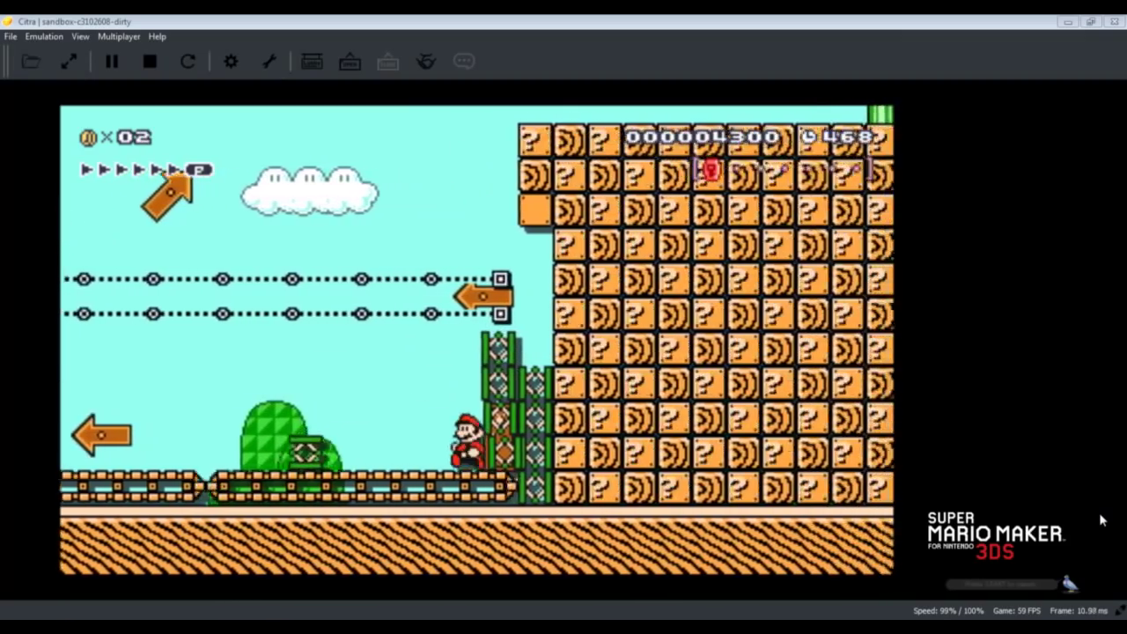
key(m)
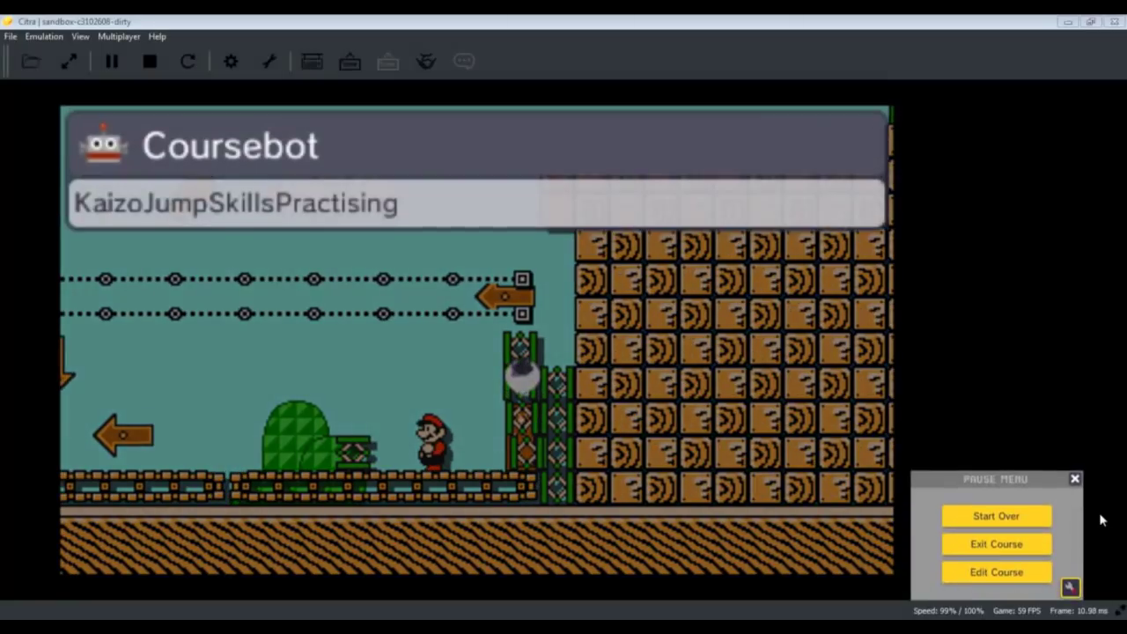
Leave the course for the editor, swap the screens, and pan the course rightward.
click(1023, 574)
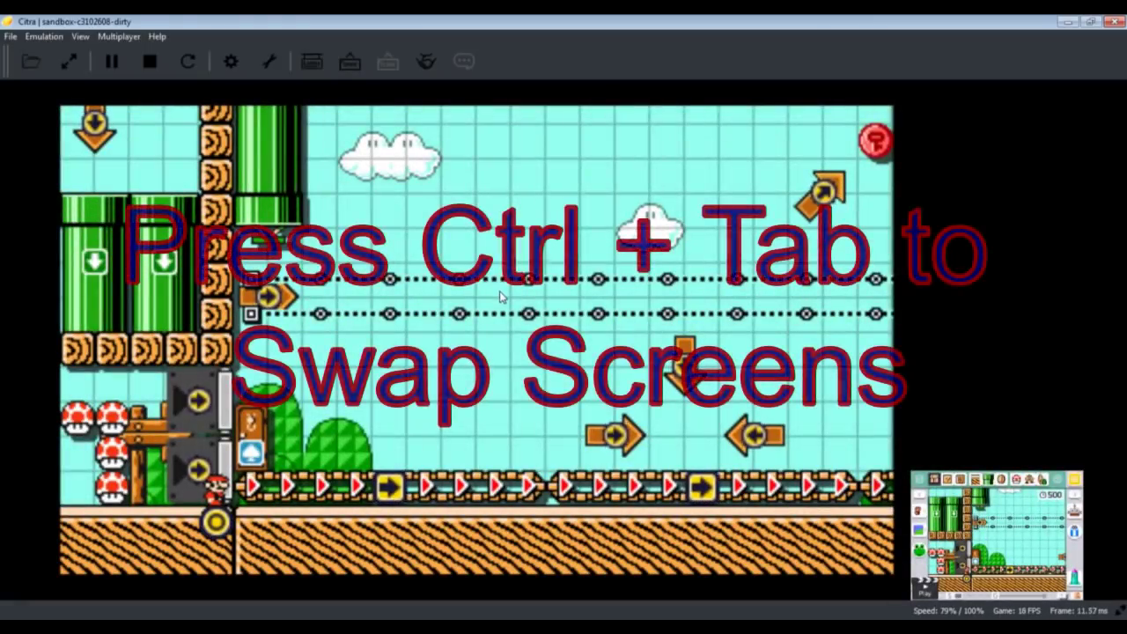
key(ctrl+Tab)
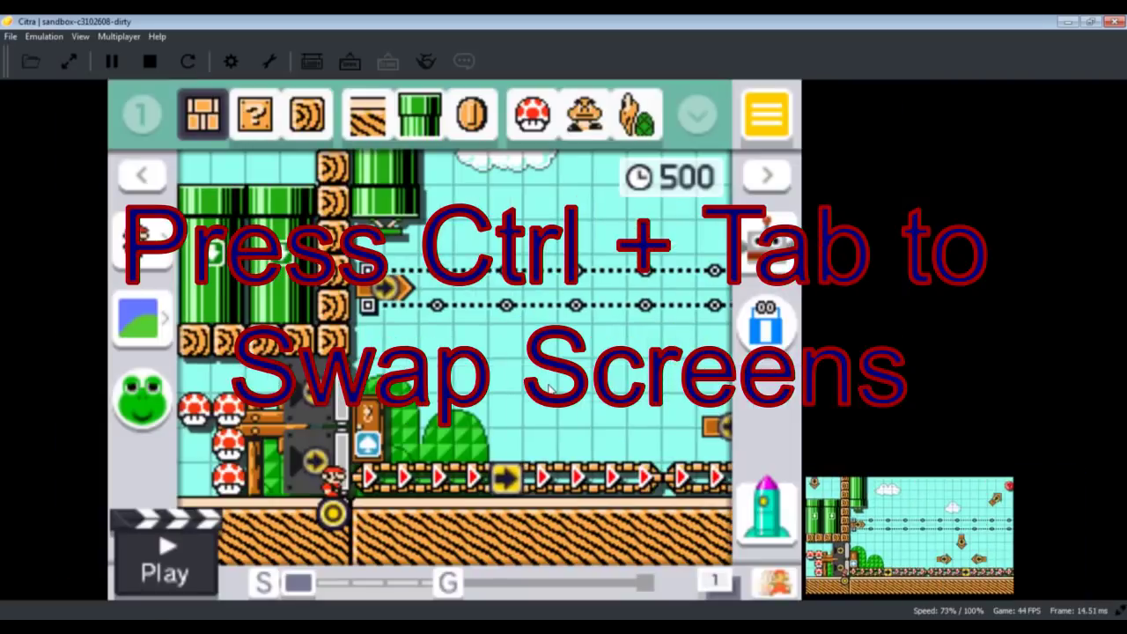
key(Right)
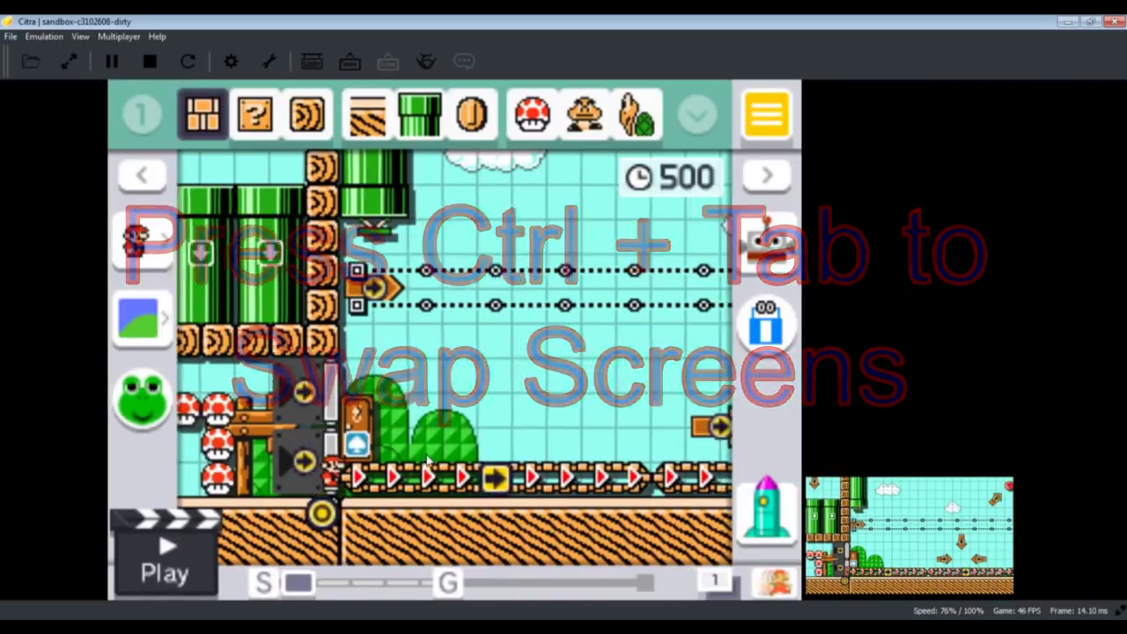
key(Right)
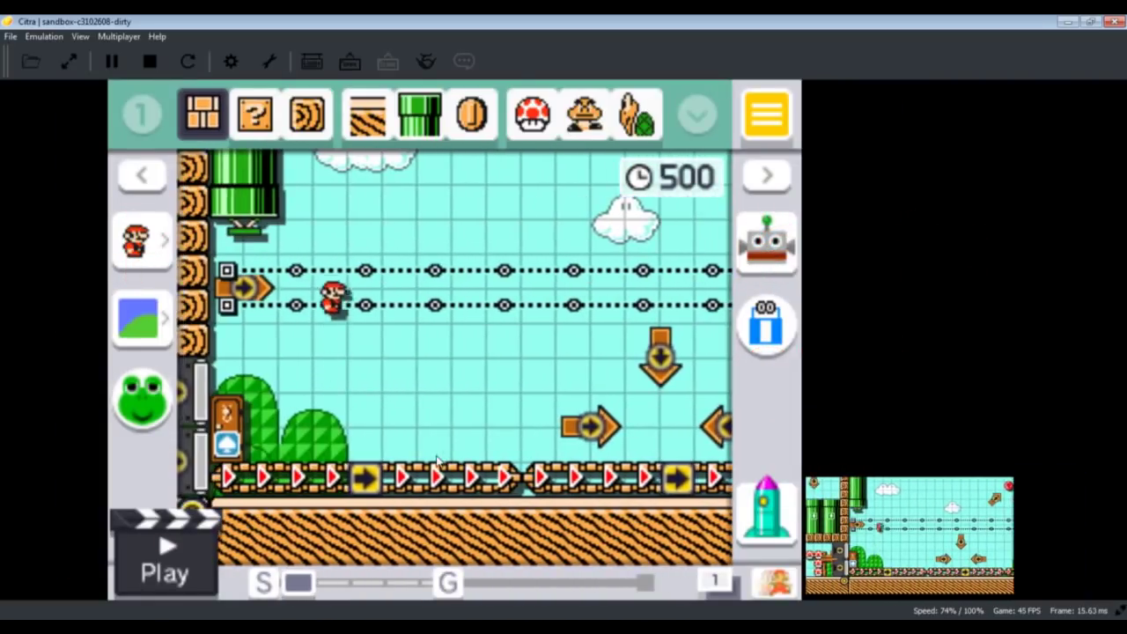
key(Right)
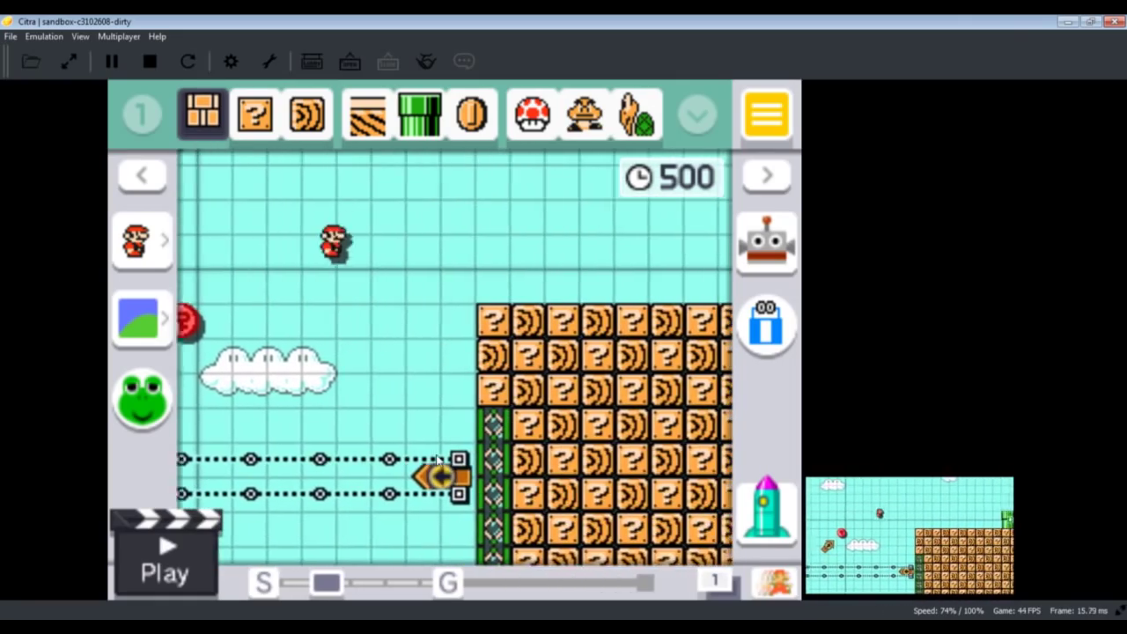
key(Right)
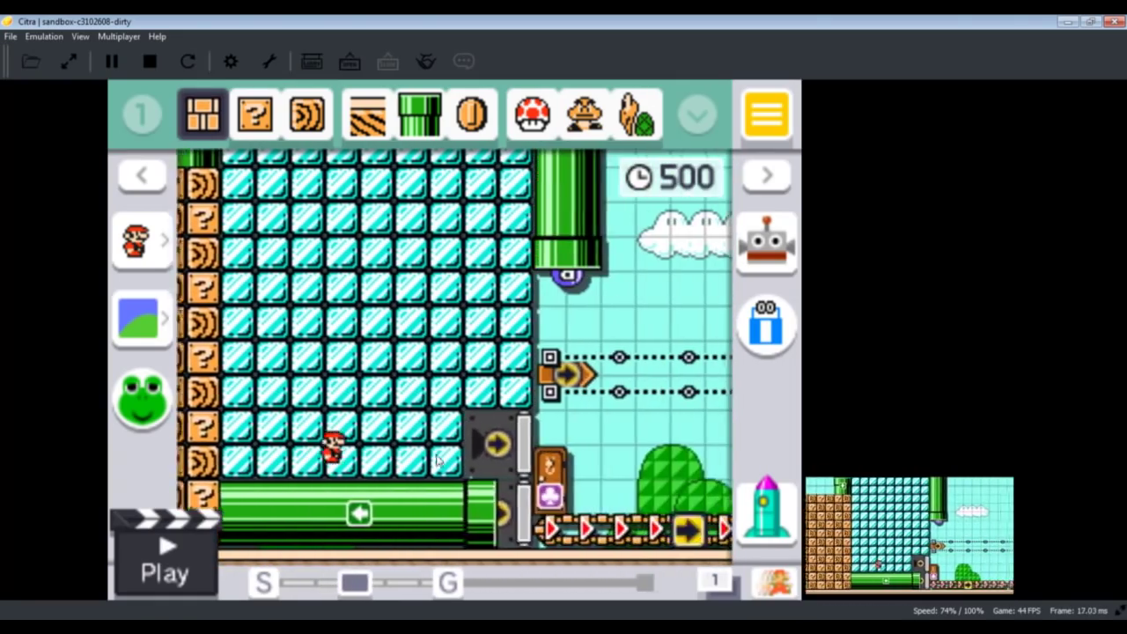
Draw a diagonal track from the parts palette, then stop emulation to return to the game list.
click(691, 124)
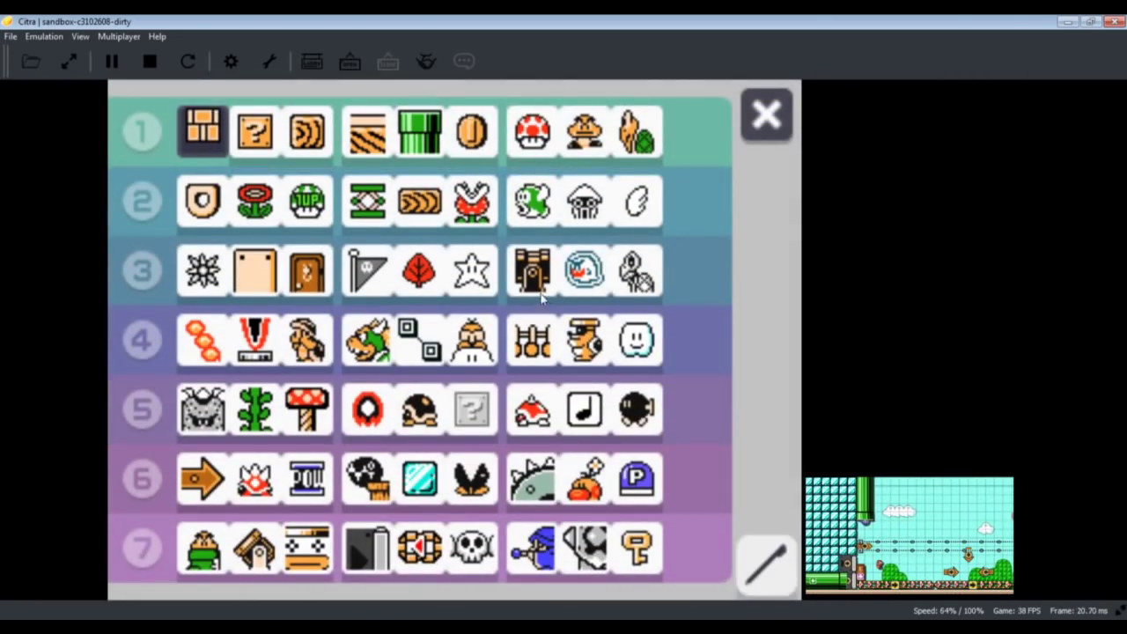
click(421, 344)
mouse_move(427, 152)
mouse_down()
mouse_move(461, 239)
mouse_move(502, 284)
mouse_move(515, 252)
mouse_move(531, 274)
mouse_move(511, 269)
mouse_move(516, 248)
mouse_move(497, 268)
mouse_move(528, 291)
mouse_move(472, 207)
mouse_move(487, 75)
mouse_up()
key(Left)
key(Left)
key(Left)
key(Left)
key(Left)
key(Left)
key(Left)
key(Left)
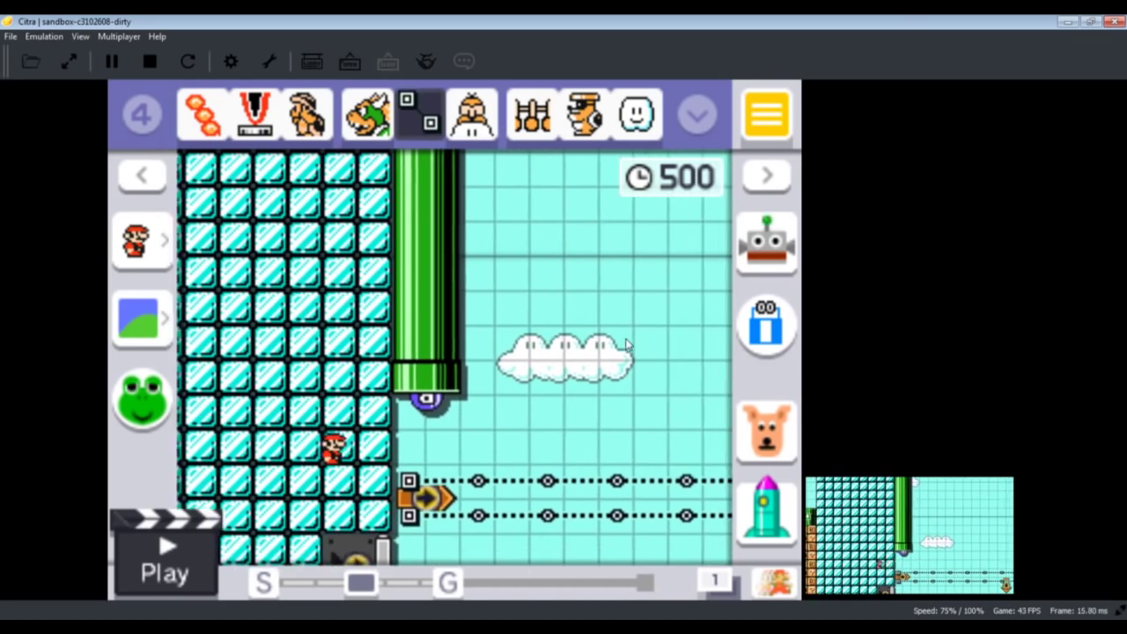
key(Left)
key(Left)
key(Left)
key(Left)
key(Left)
key(Left)
key(Left)
key(Left)
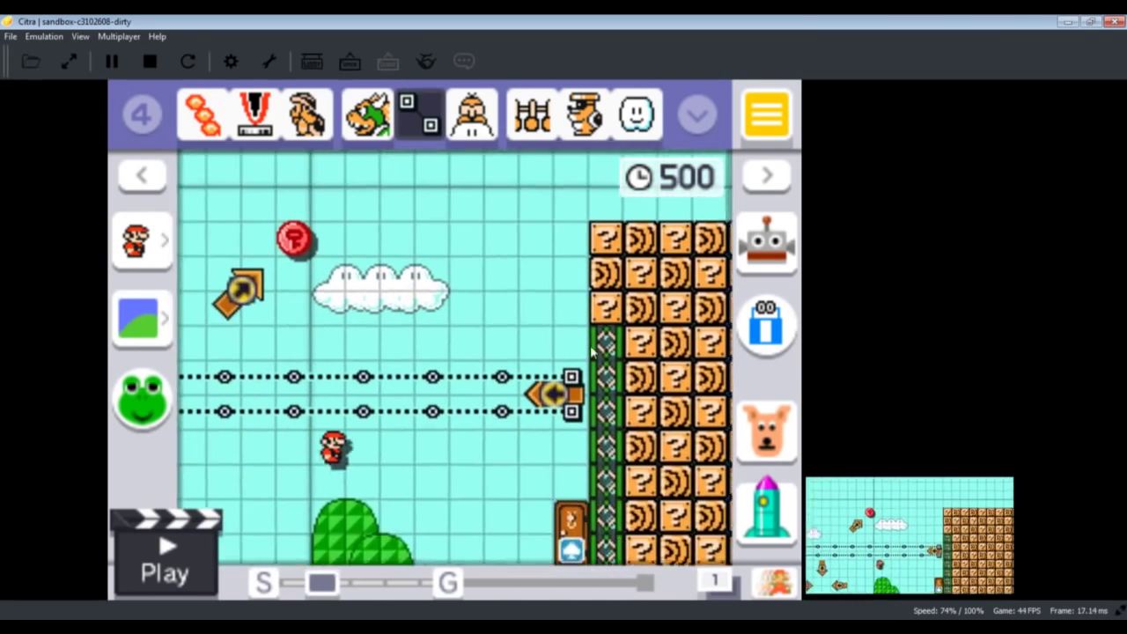
click(151, 63)
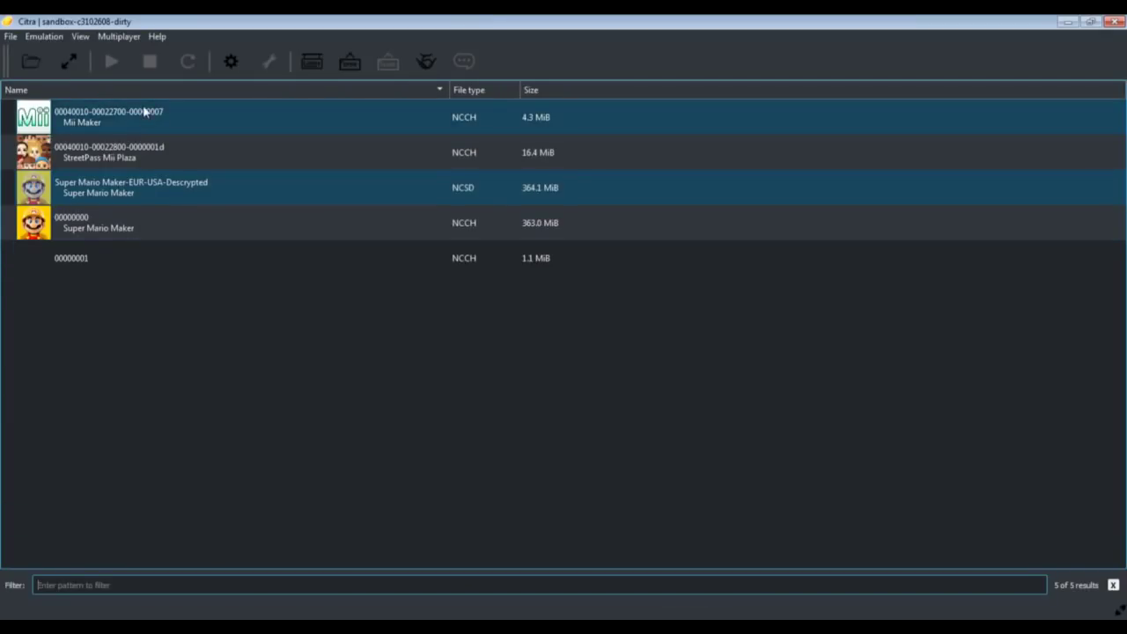
Launch Mii Maker and get past its title screen.
double_click(176, 128)
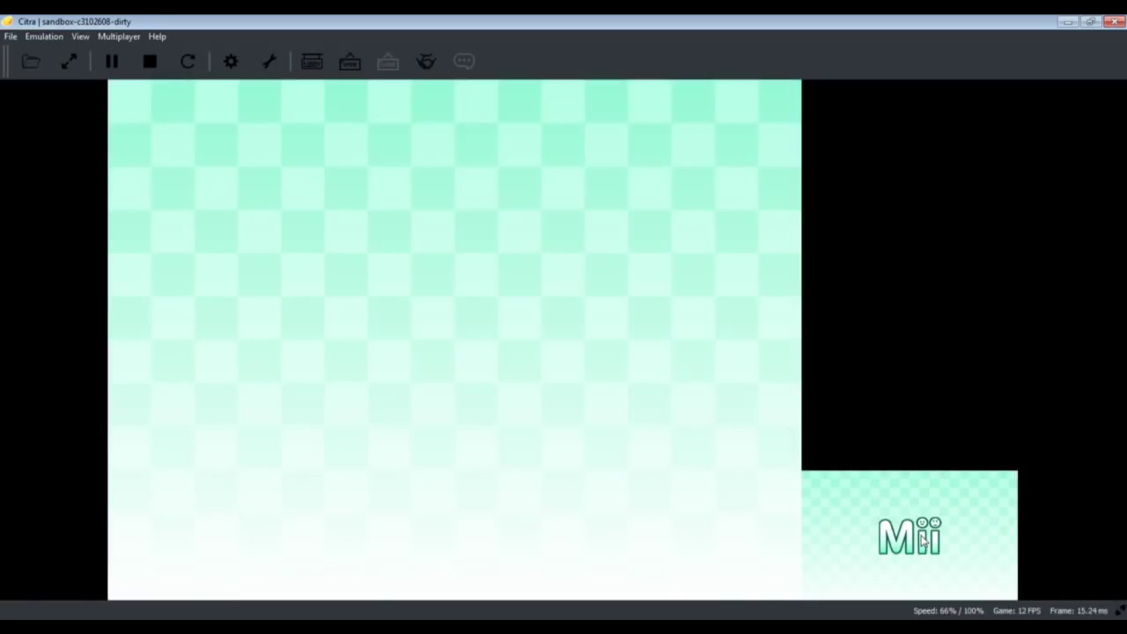
click(921, 536)
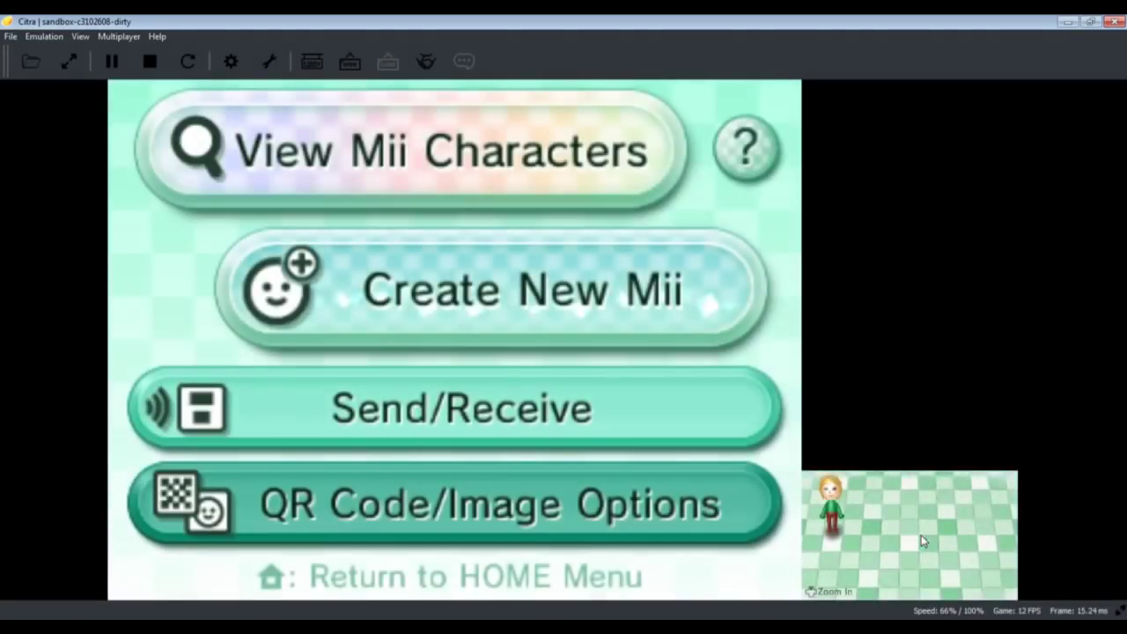
key(F9)
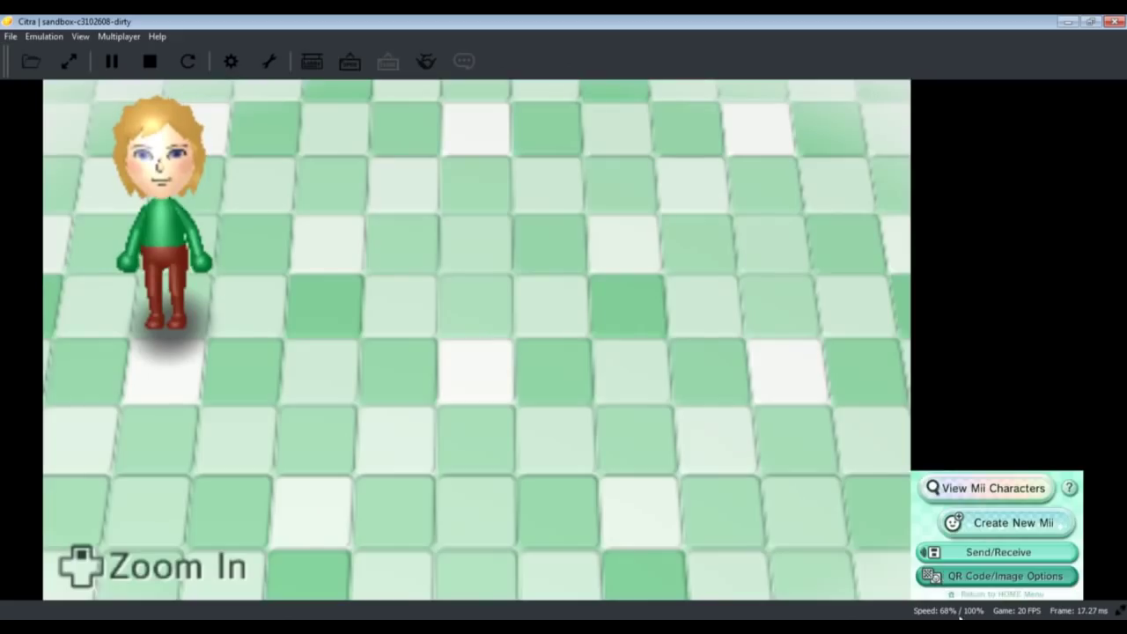
key(F9)
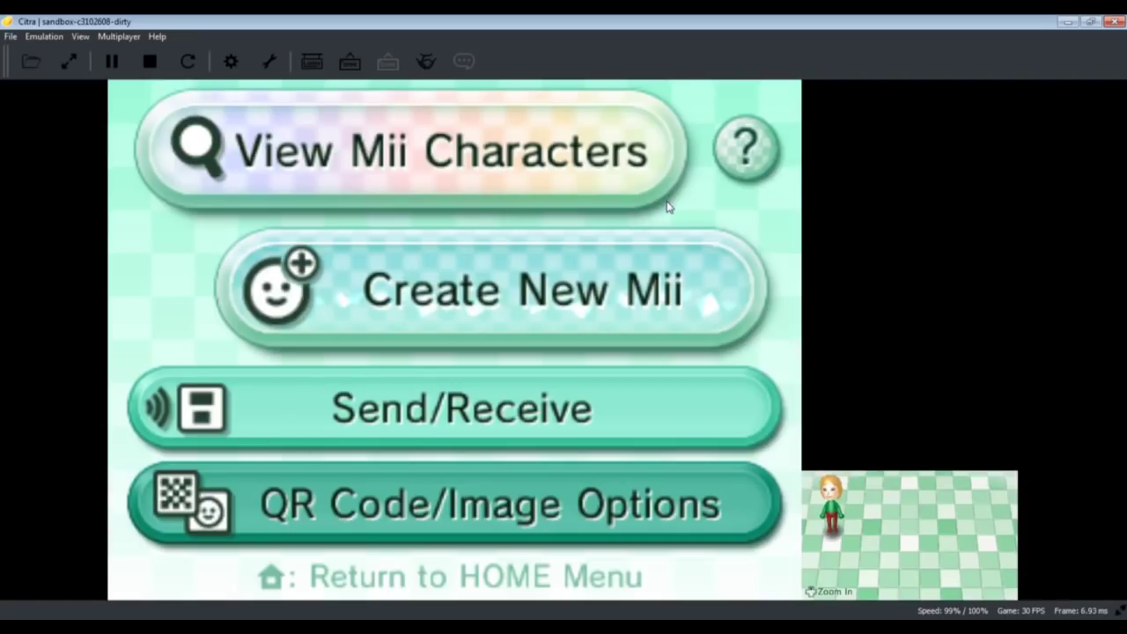
Create a male Mii from scratch with the second face shape and begin entering its nickname.
click(343, 281)
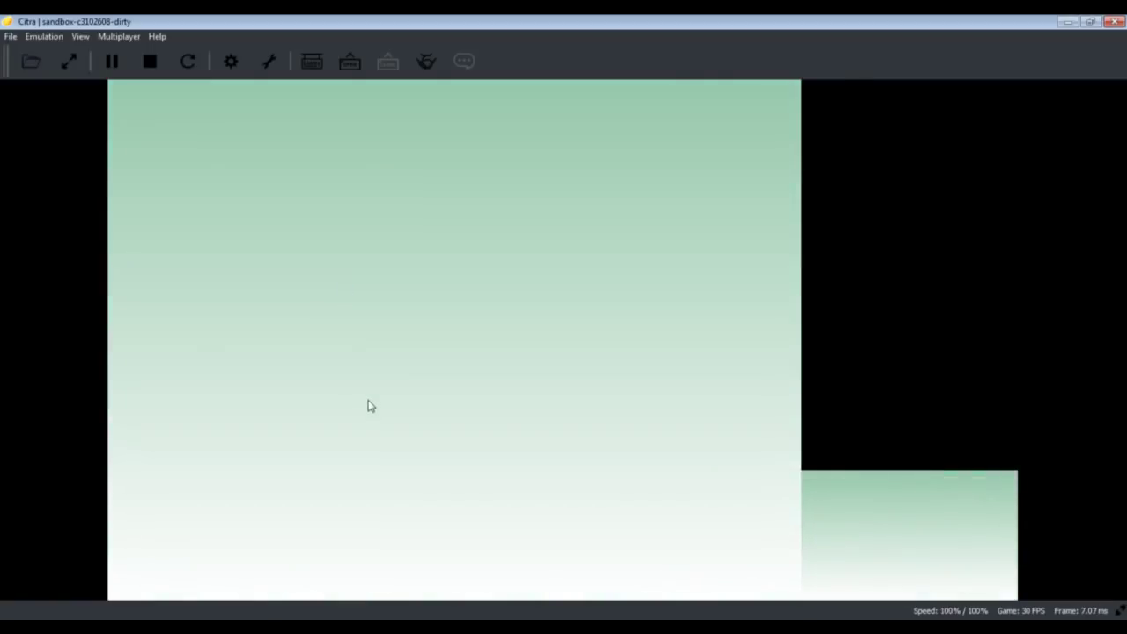
click(397, 294)
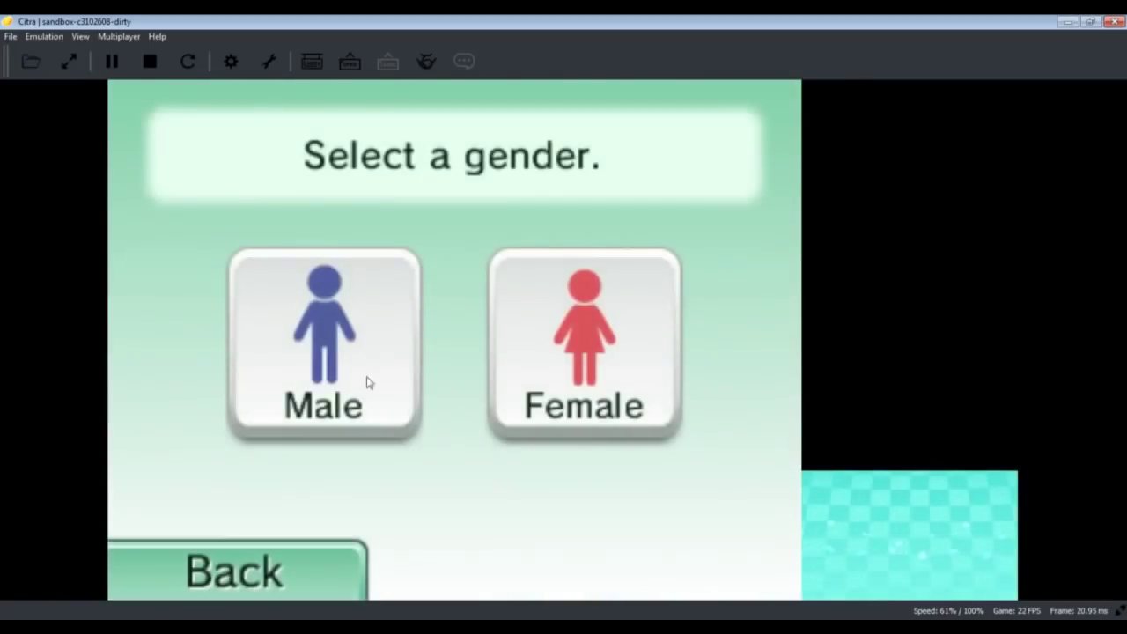
click(338, 368)
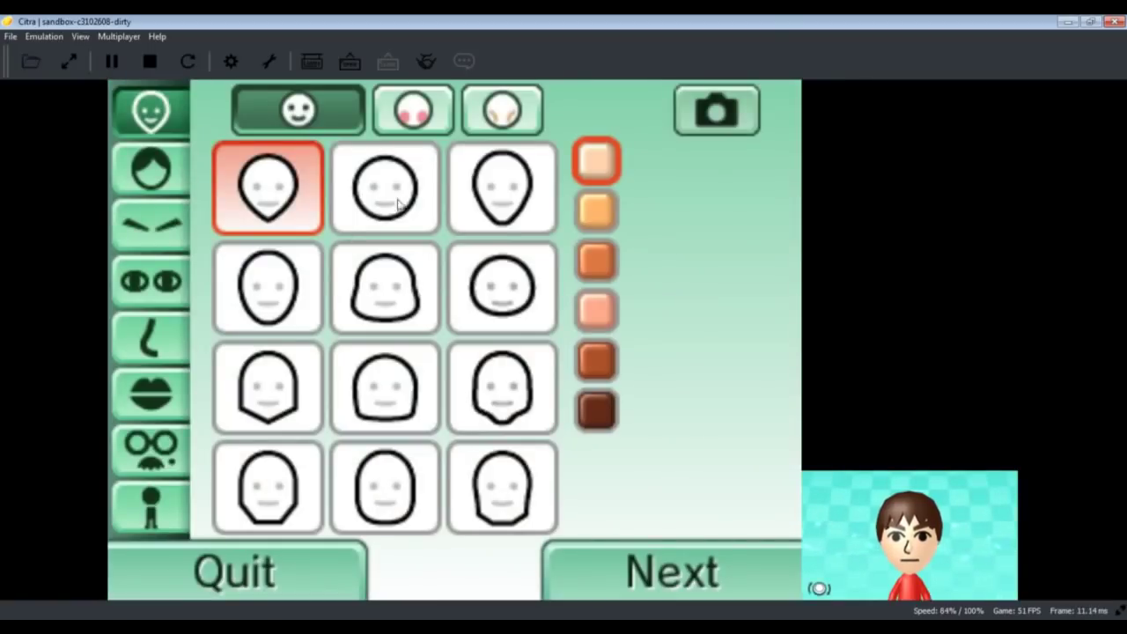
click(392, 193)
click(680, 571)
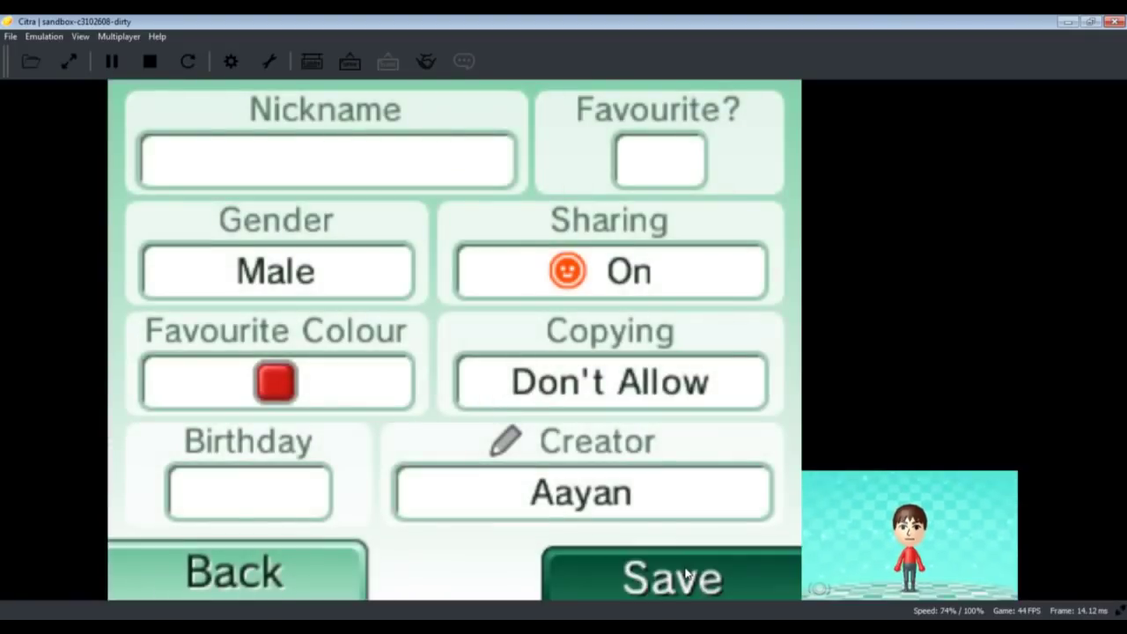
click(684, 573)
click(469, 554)
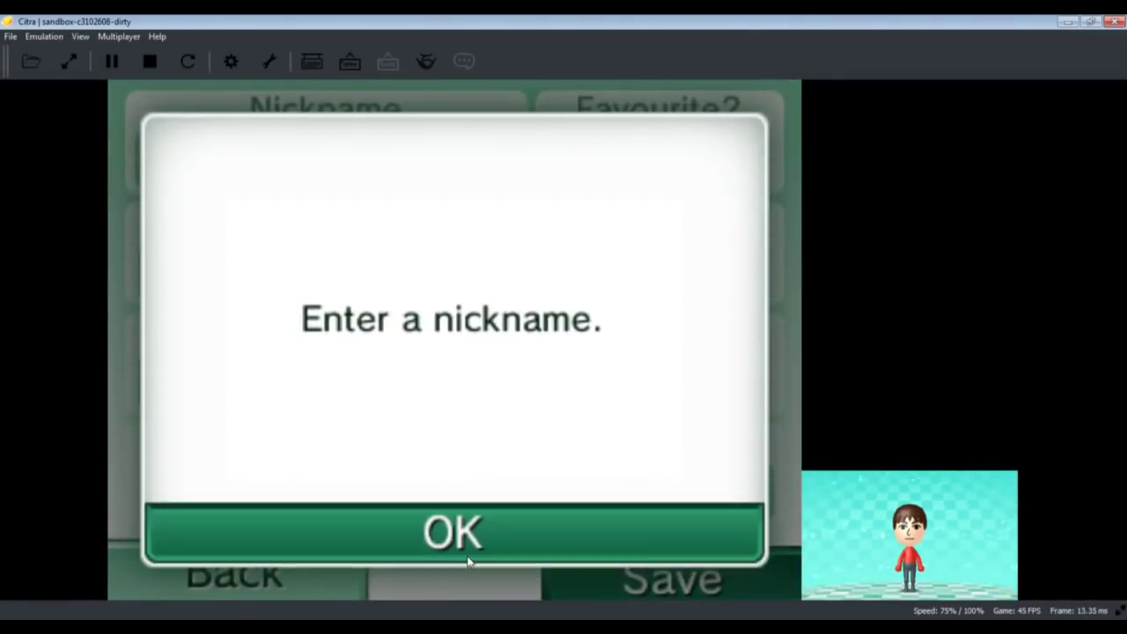
click(356, 159)
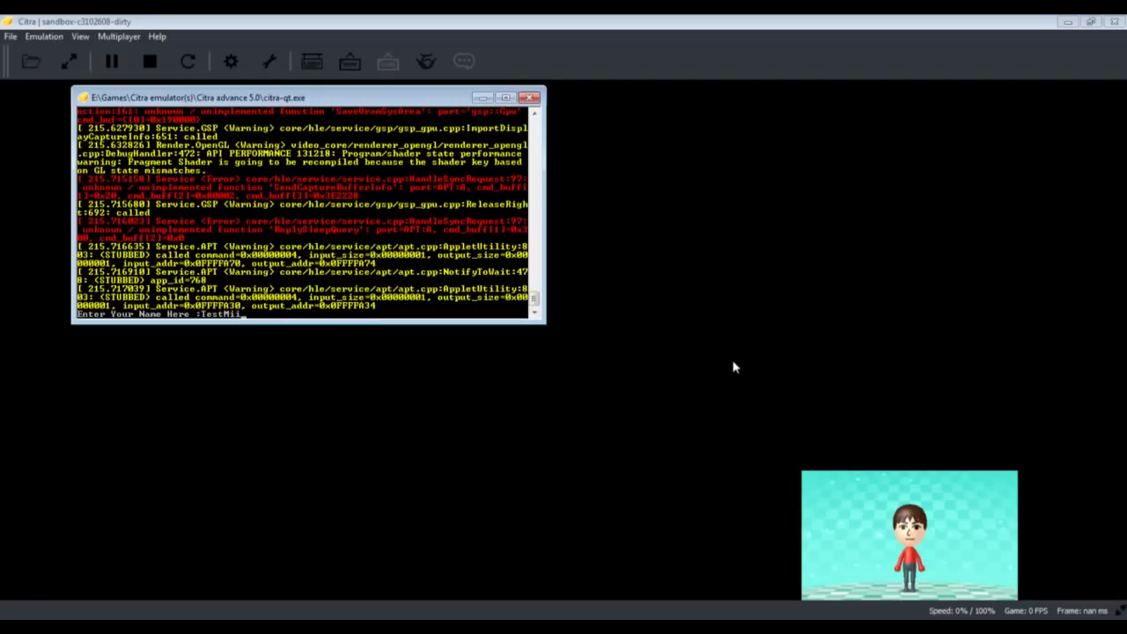
Submit the nickname, decline sharing, and re-enter the nickname with 'tea'.
key(Return)
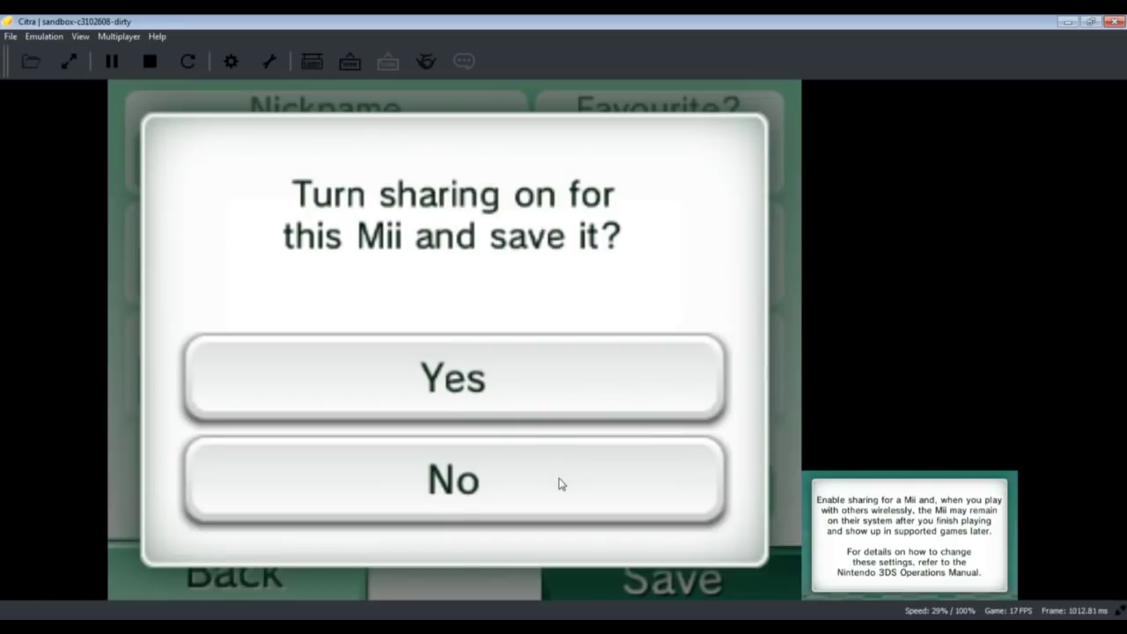
click(561, 484)
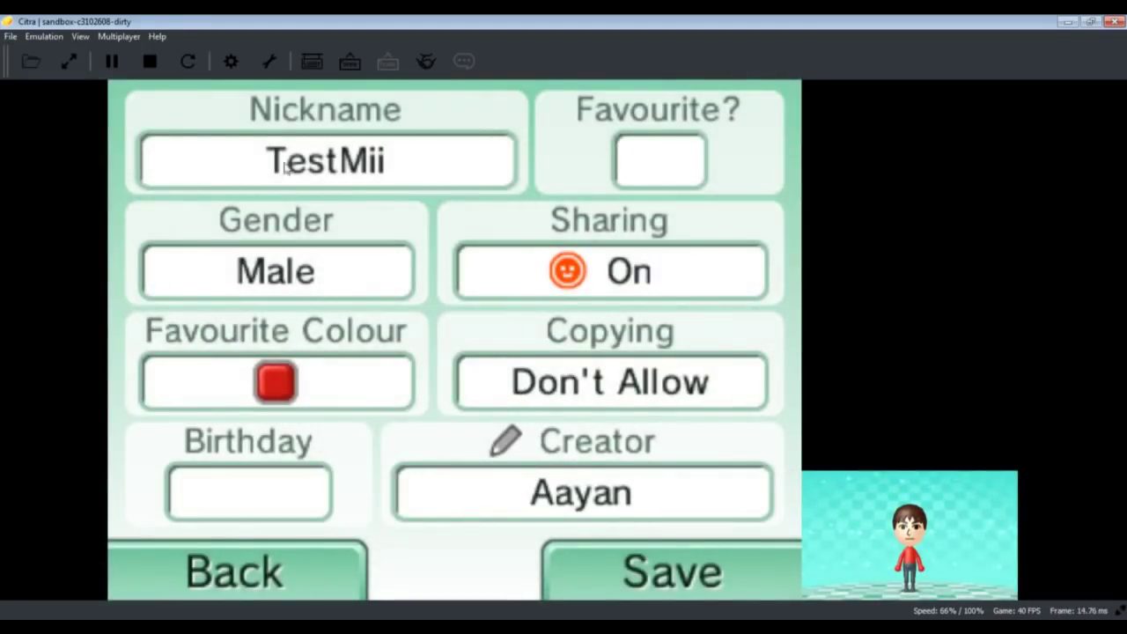
click(397, 161)
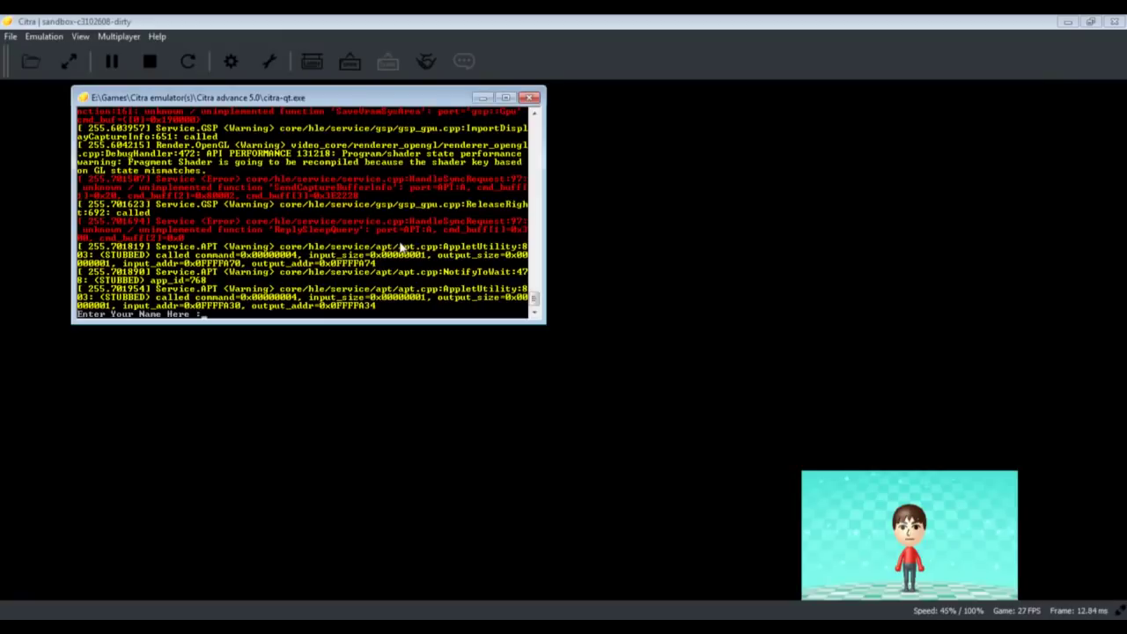
text(tea)
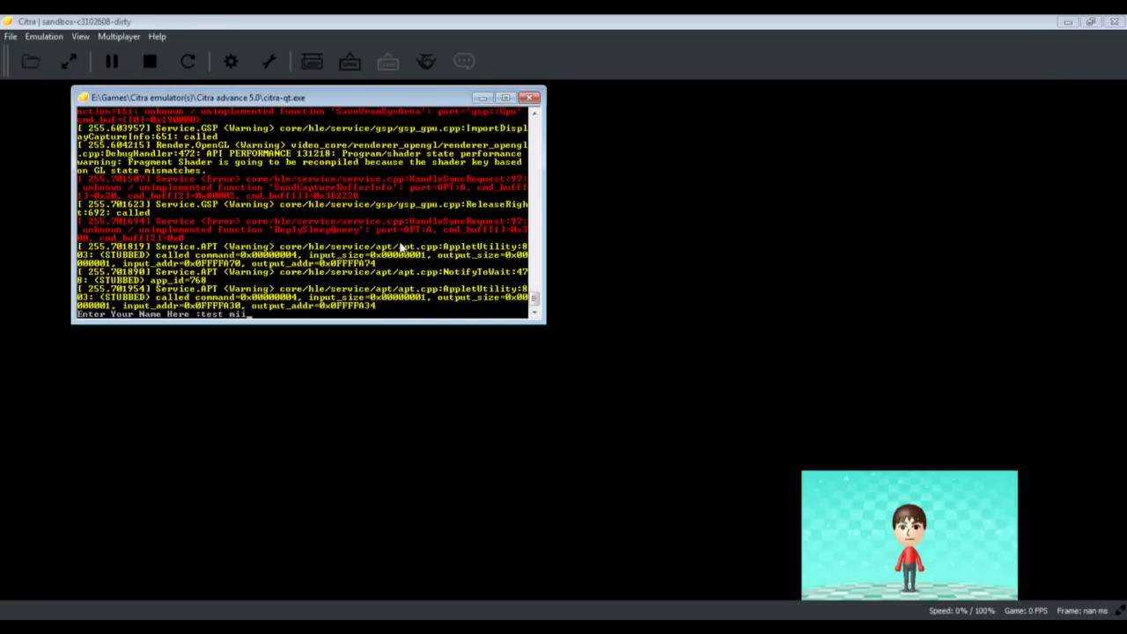
key(Return)
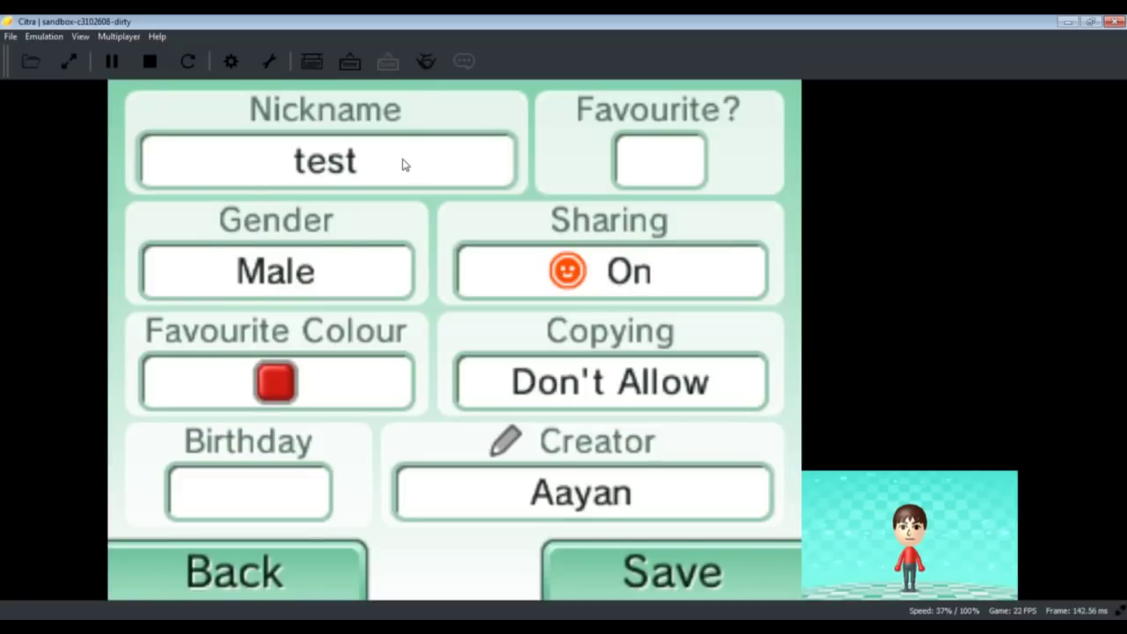
Correct the nickname to Test_Mii, then stop Mii Maker.
click(404, 164)
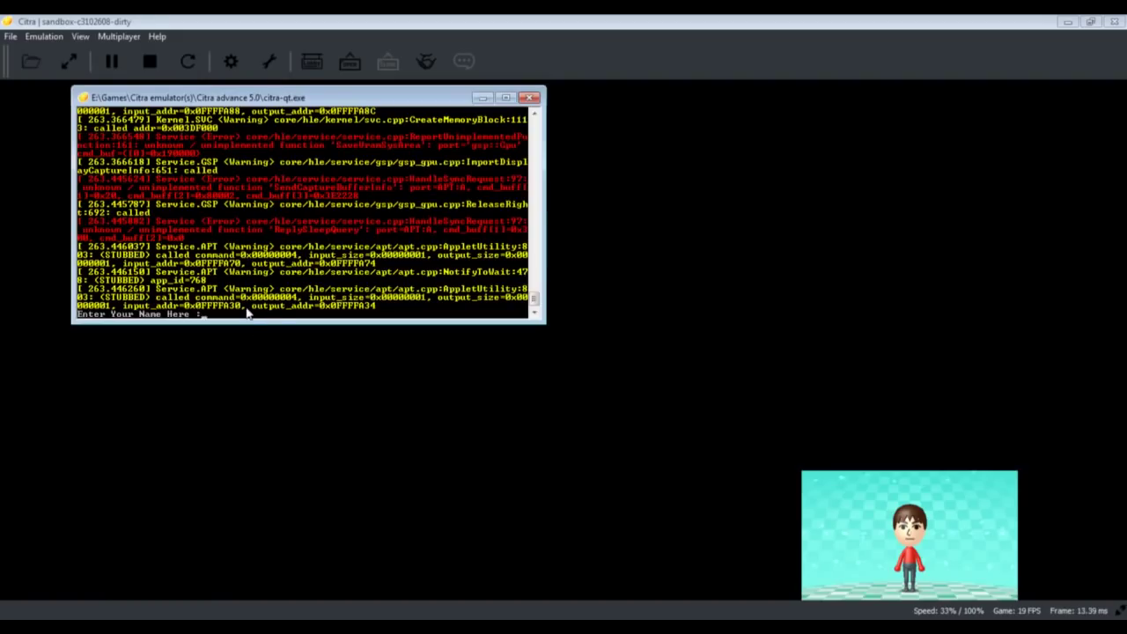
text(Test_Mii)
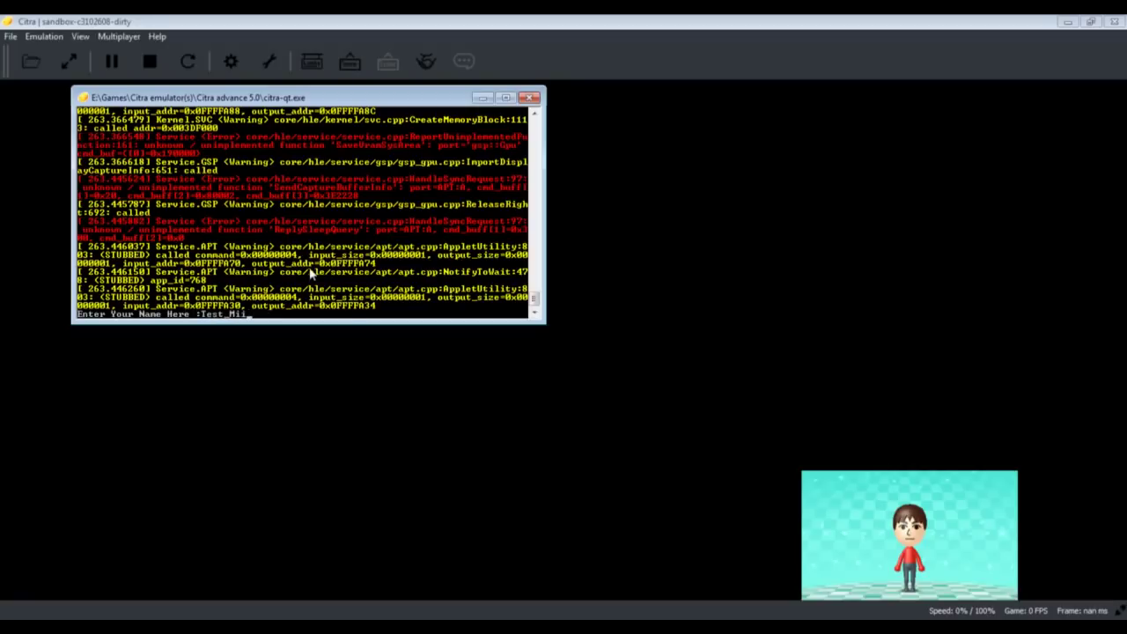
key(Return)
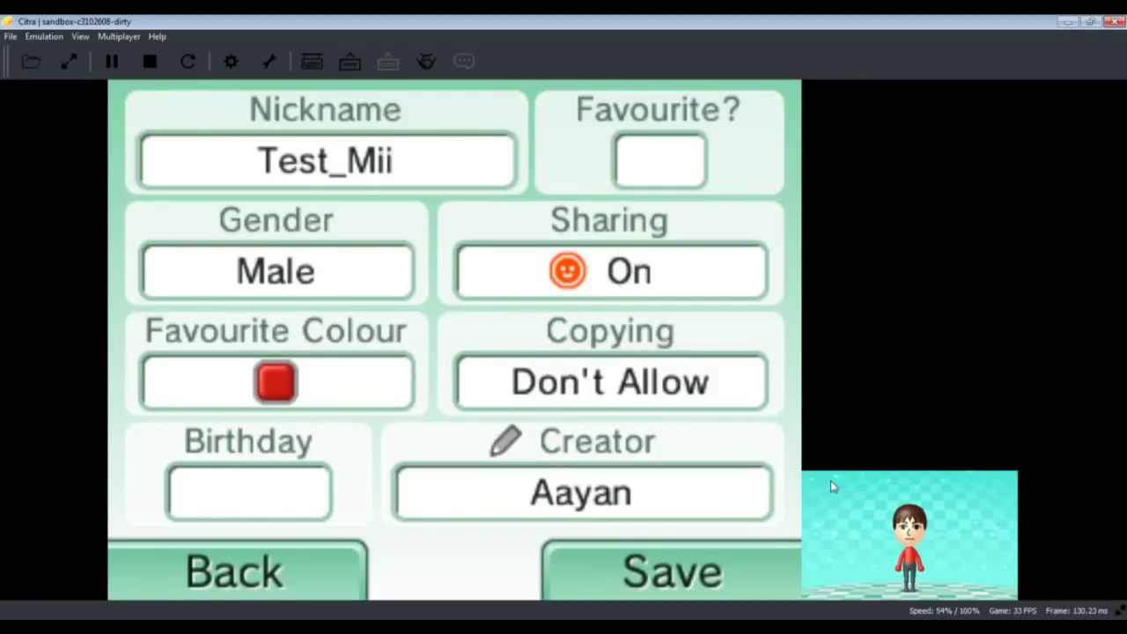
click(150, 64)
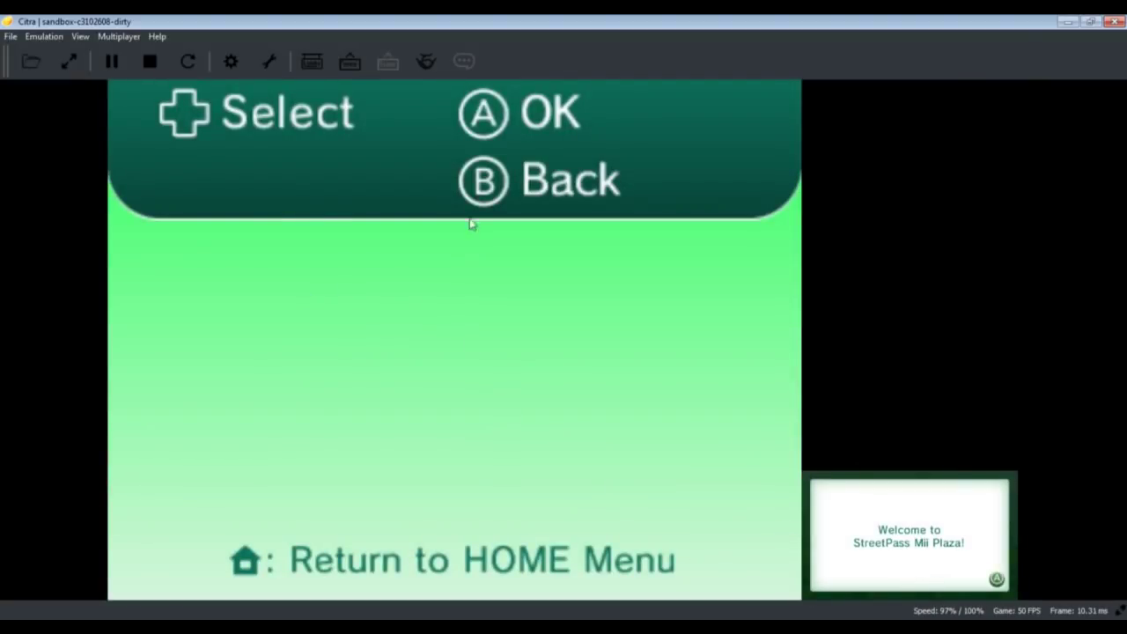
Advance through the Mii Plaza welcome and introduction dialogs, activating StreetPass.
key(F9)
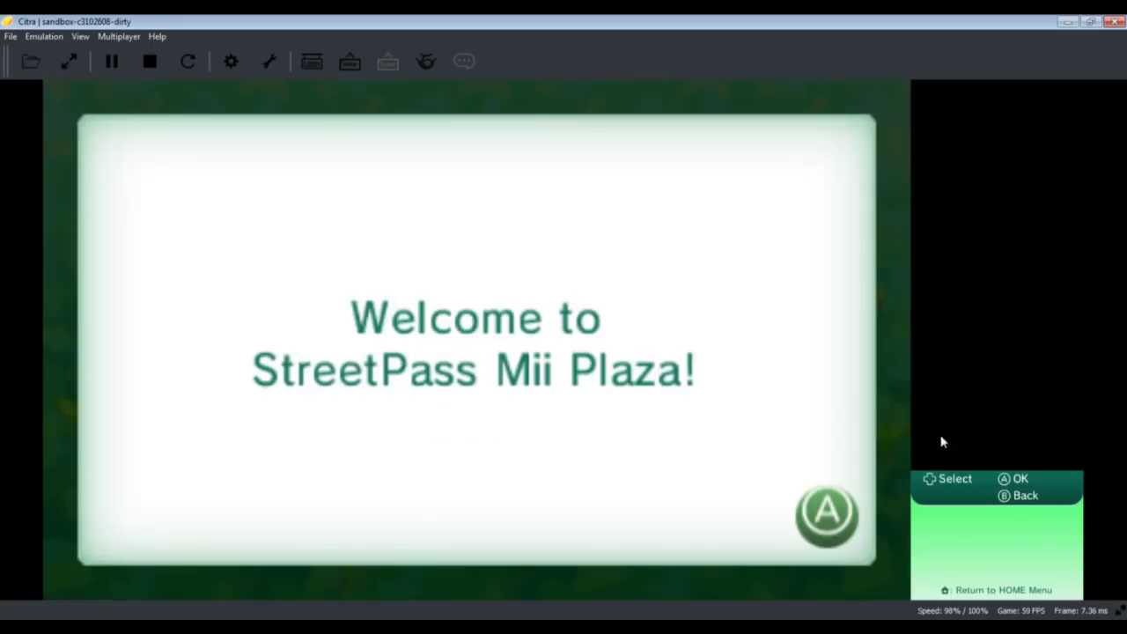
key(a)
key(a)
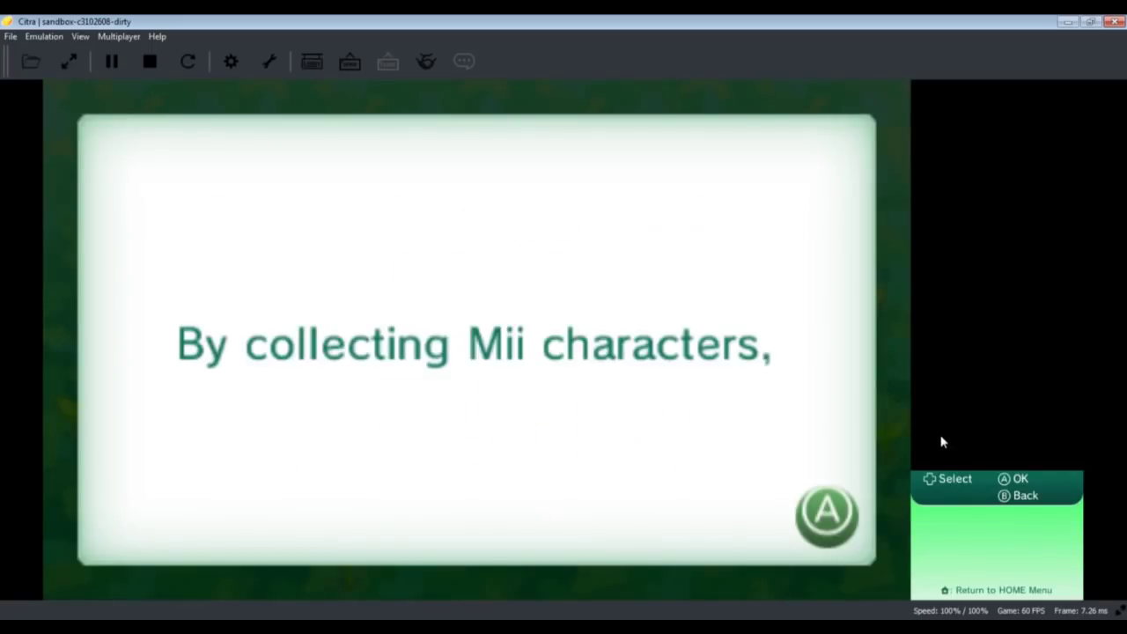
key(a)
key(a)
key(a)
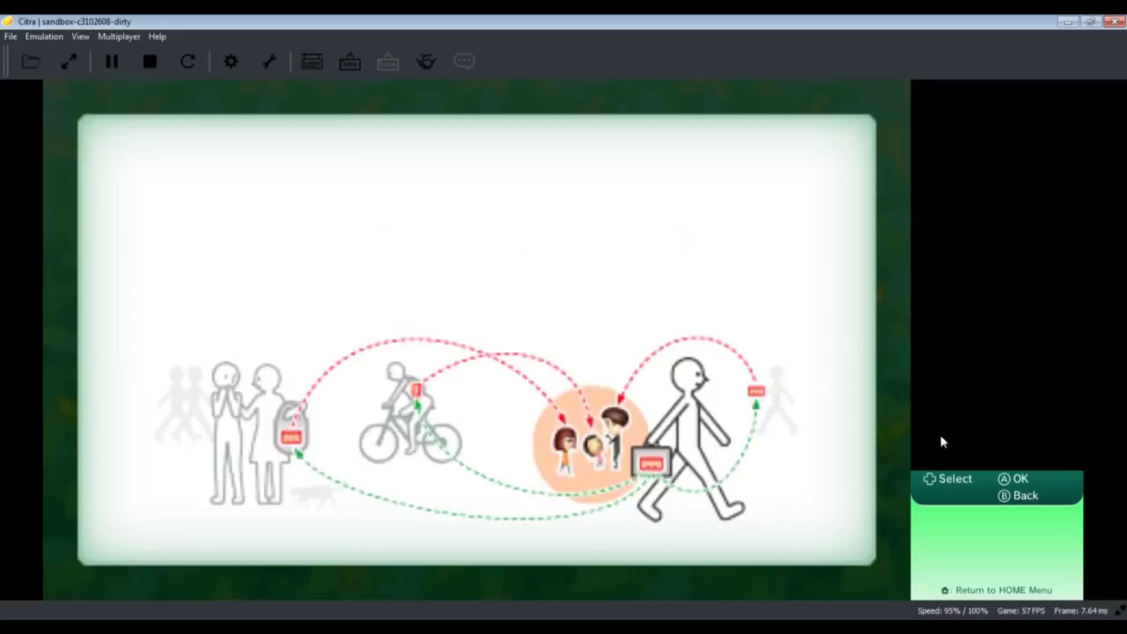
key(a)
key(a)
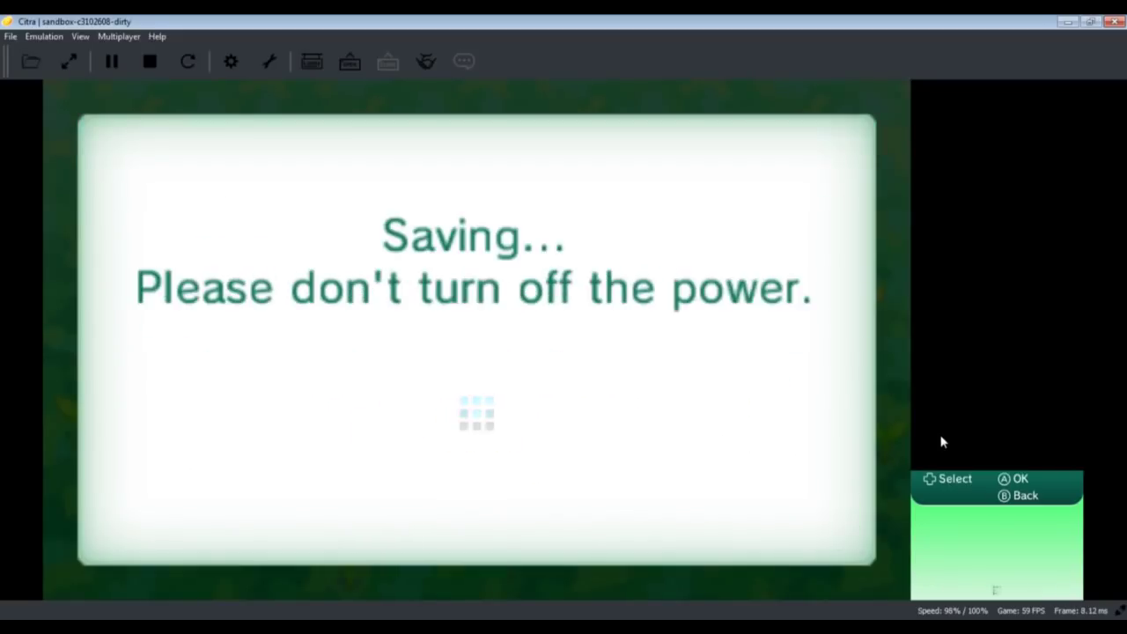
key(a)
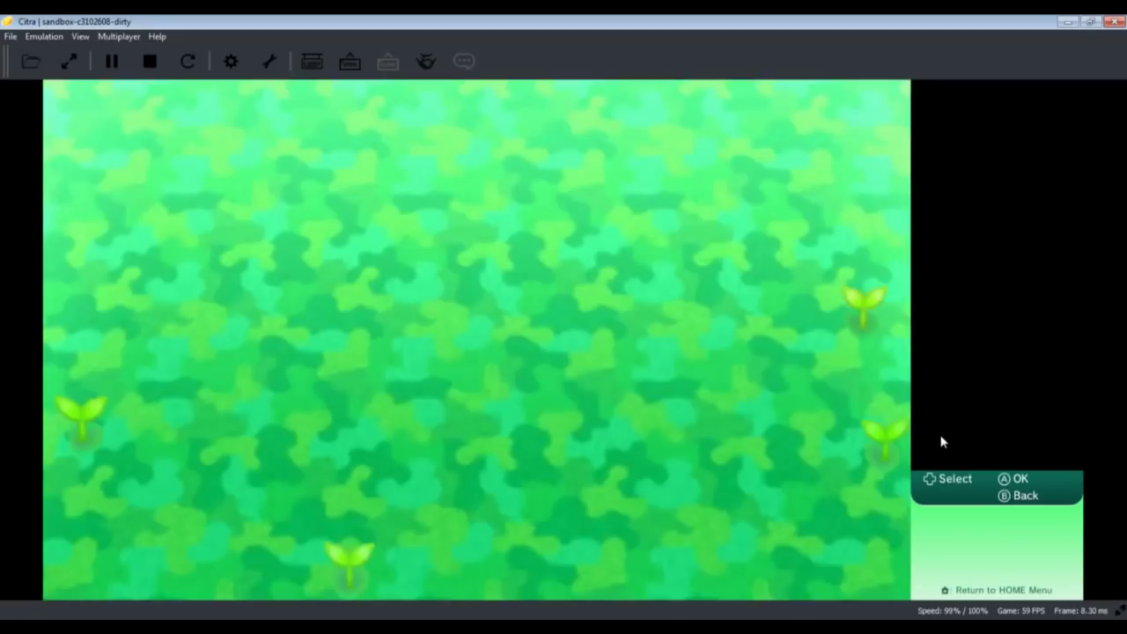
key(a)
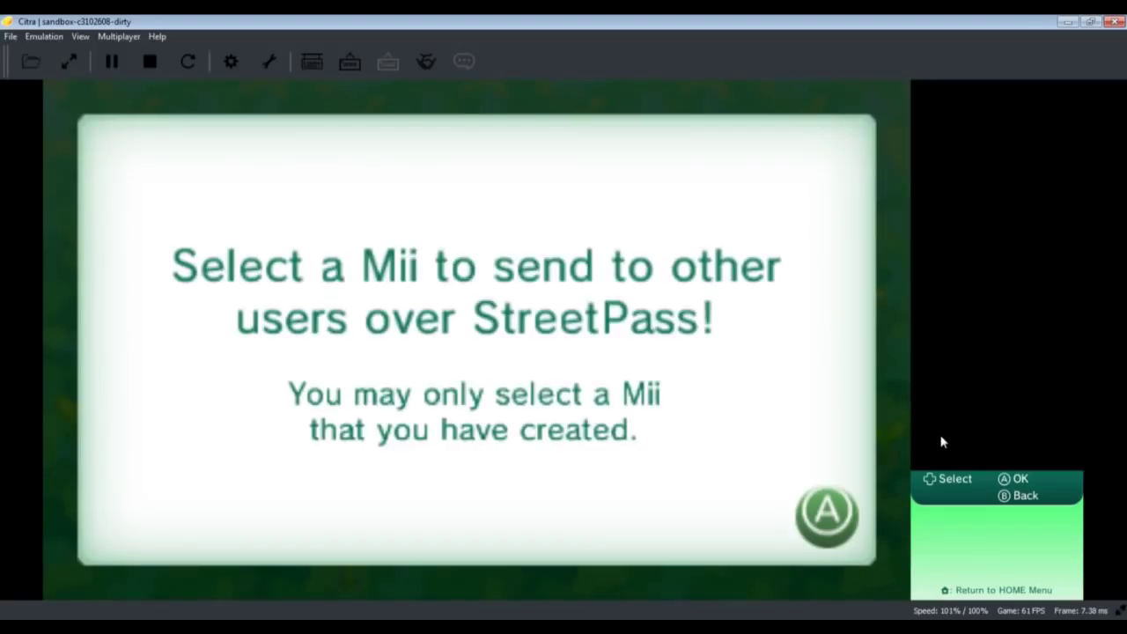
Decline the first several candidate Miis, starting with the dark-haired one.
key(a)
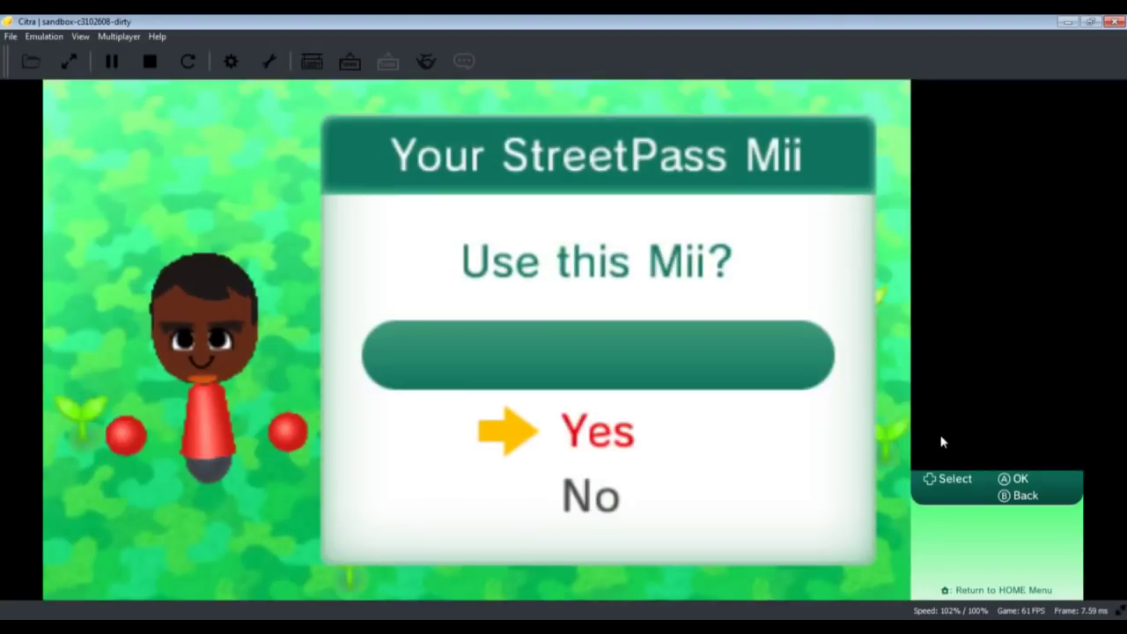
key(Down)
key(a)
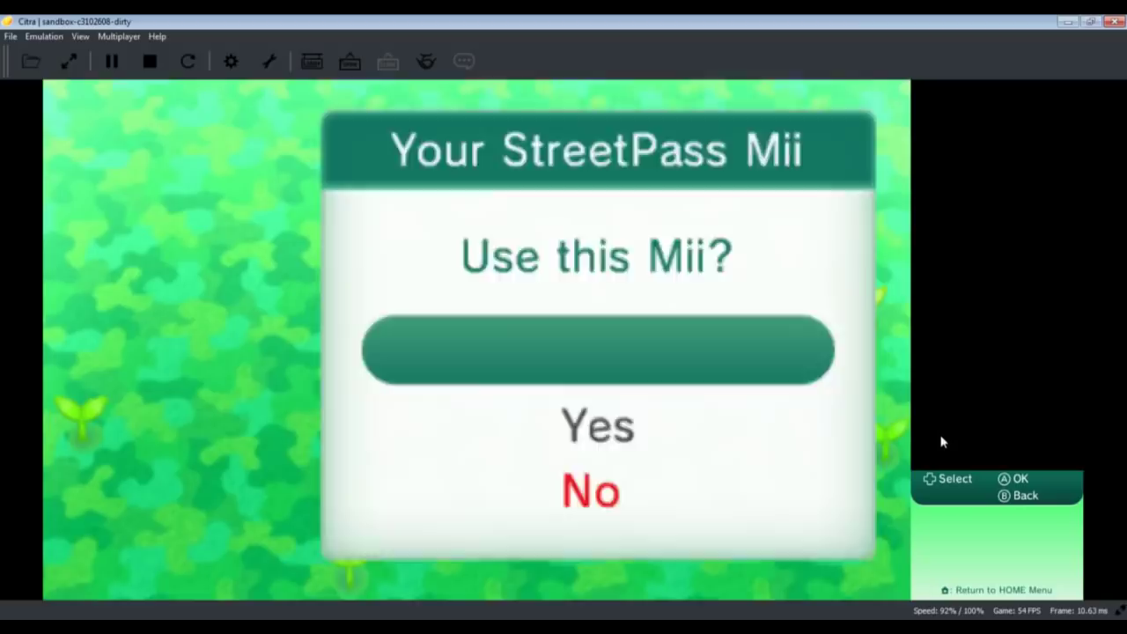
key(Down)
key(a)
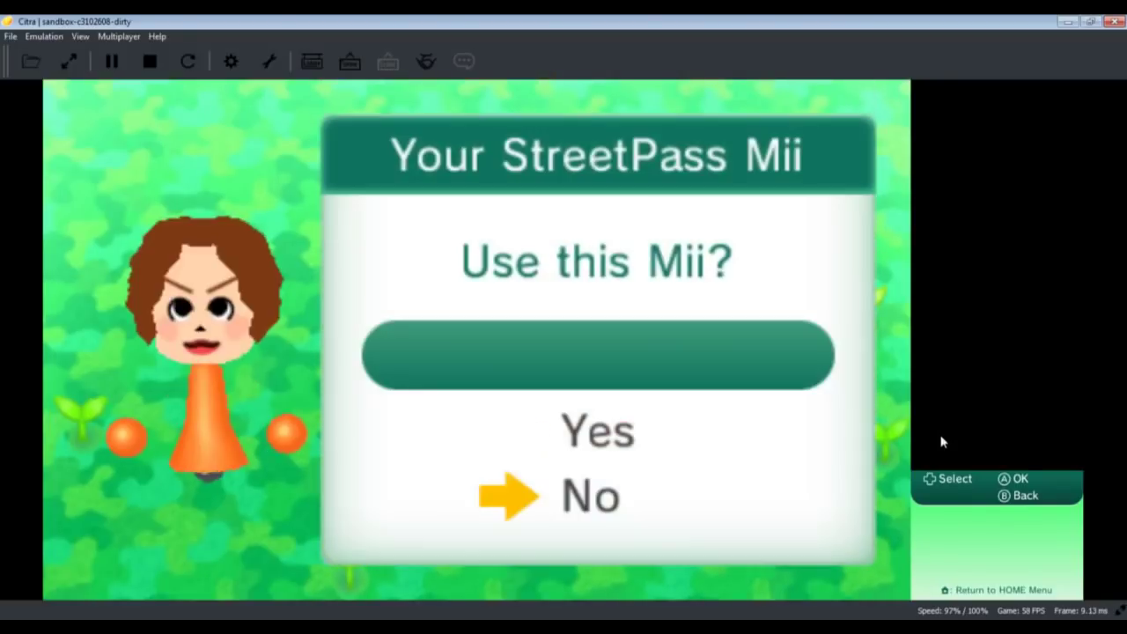
key(a)
key(Down)
key(a)
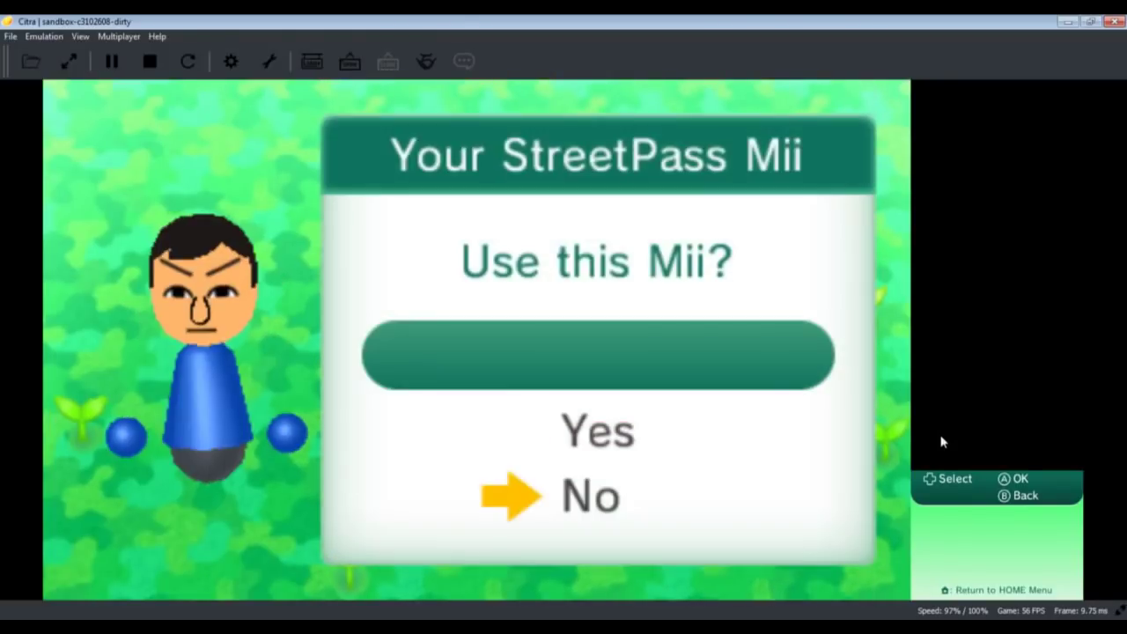
key(a)
key(a)
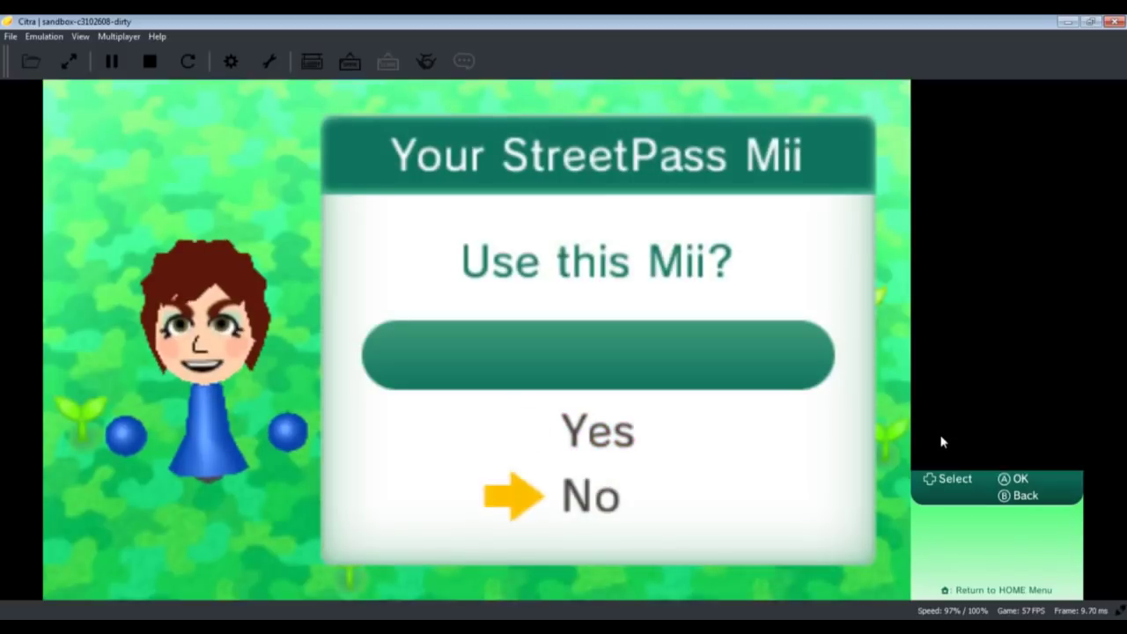
Decline one more, accept the Mii with glasses, and continue to the greeting screen.
key(Up)
key(Down)
key(Up)
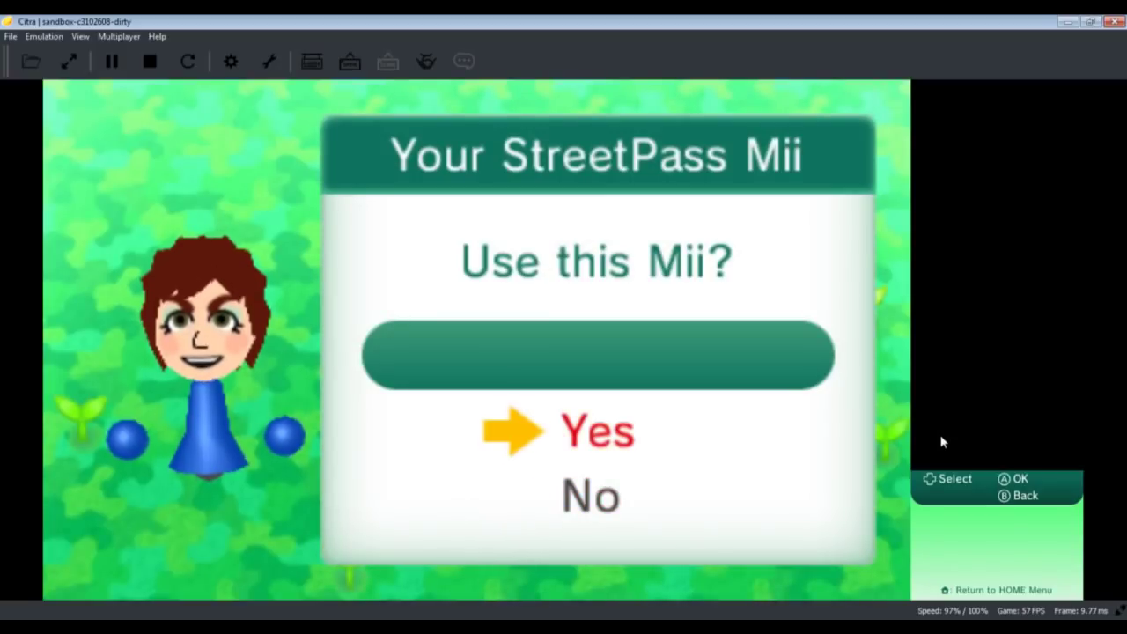
key(Down)
key(a)
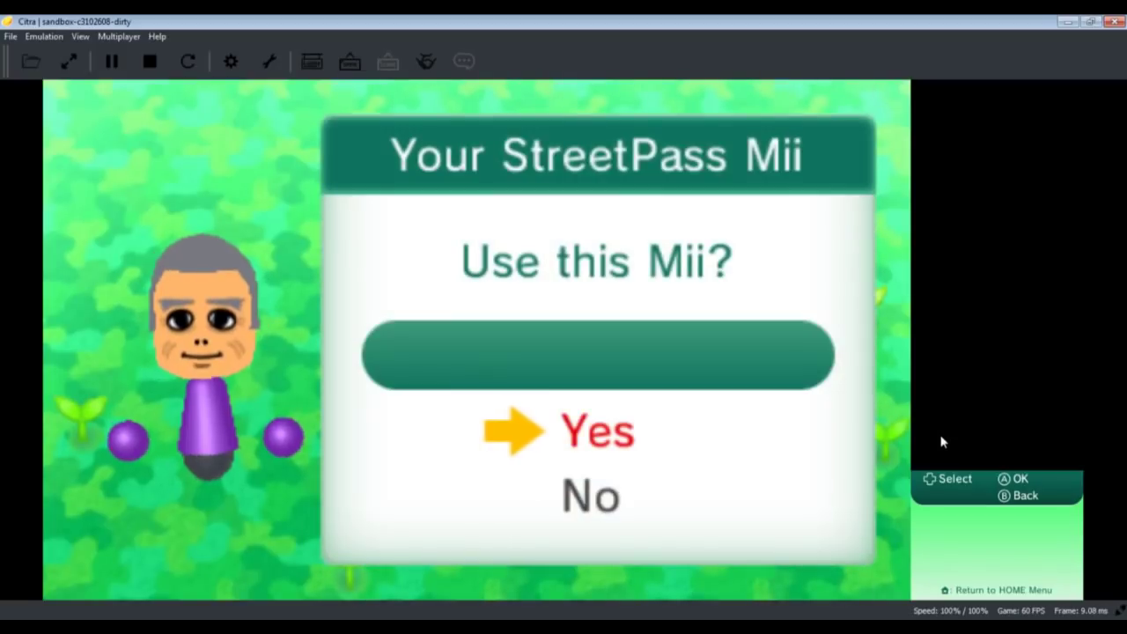
key(Down)
key(a)
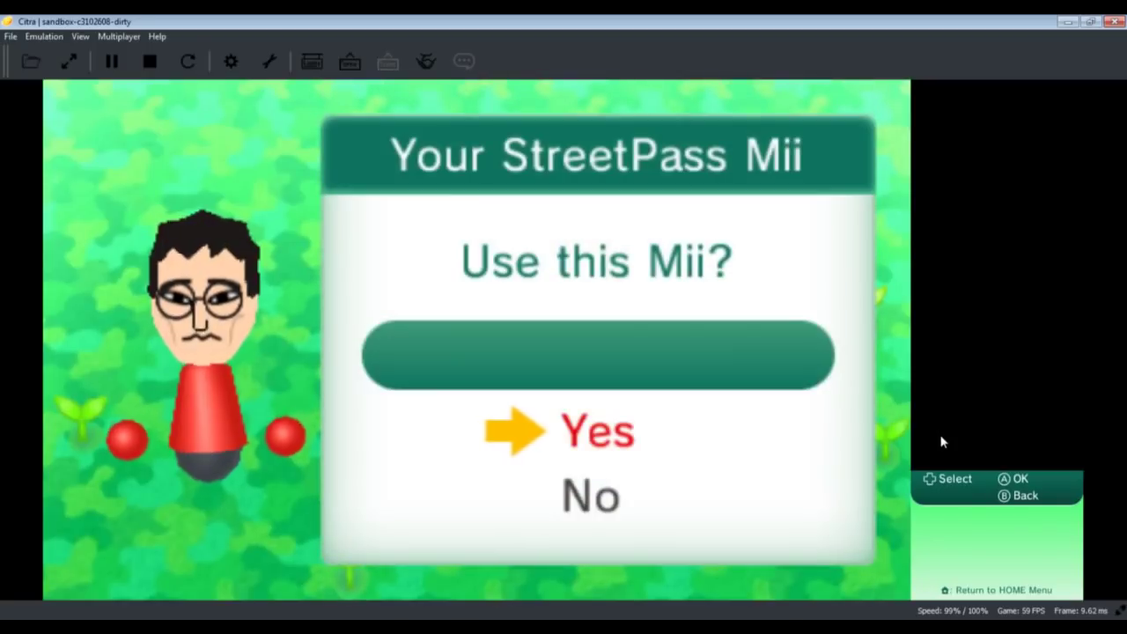
key(a)
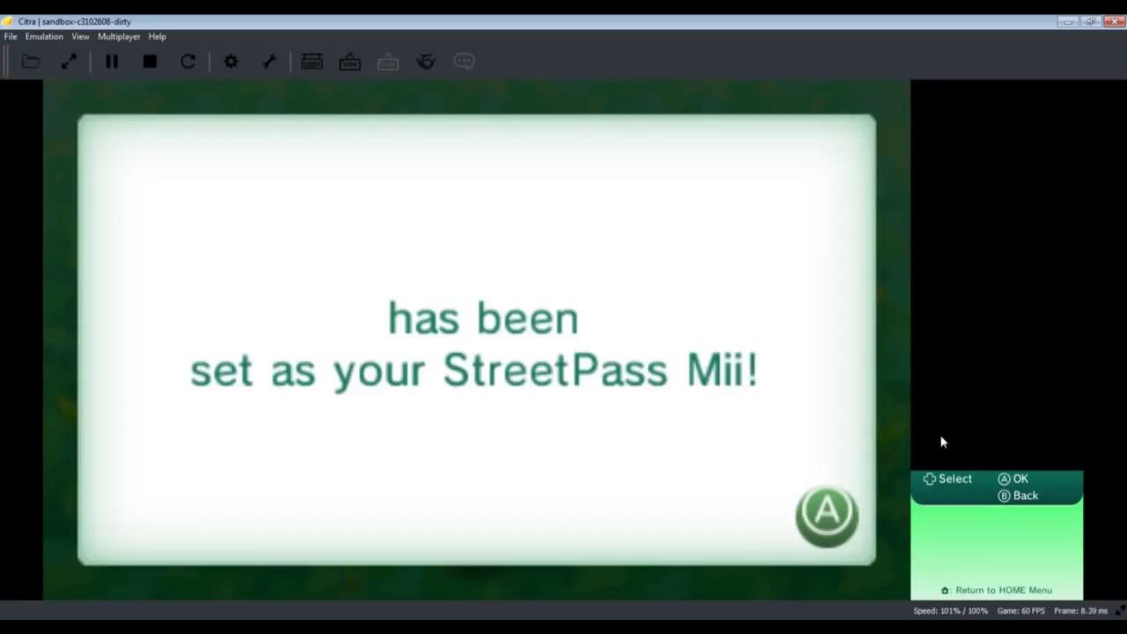
key(a)
key(a)
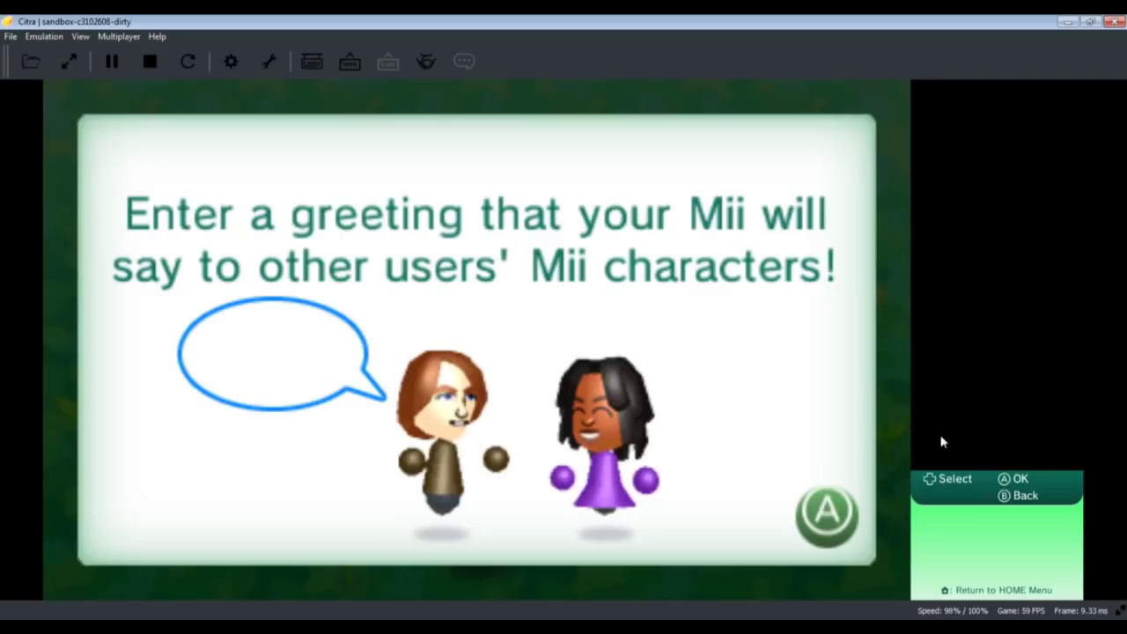
Enter the greeting 'HelloThere!' in the console prompt, then stop emulation.
key(a)
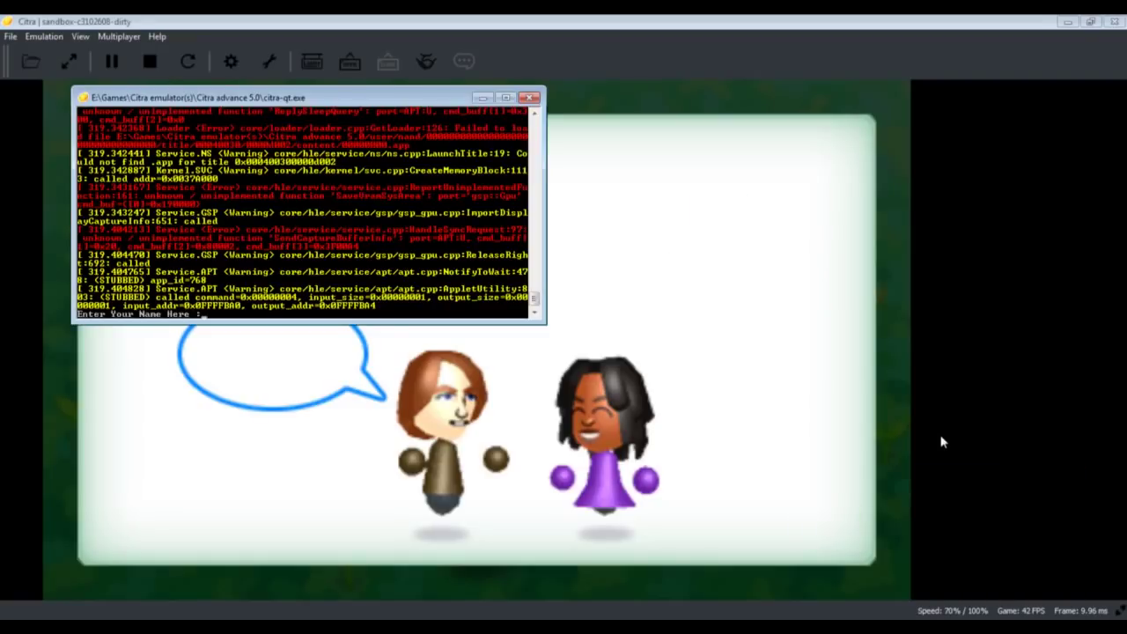
text(HelloTher)
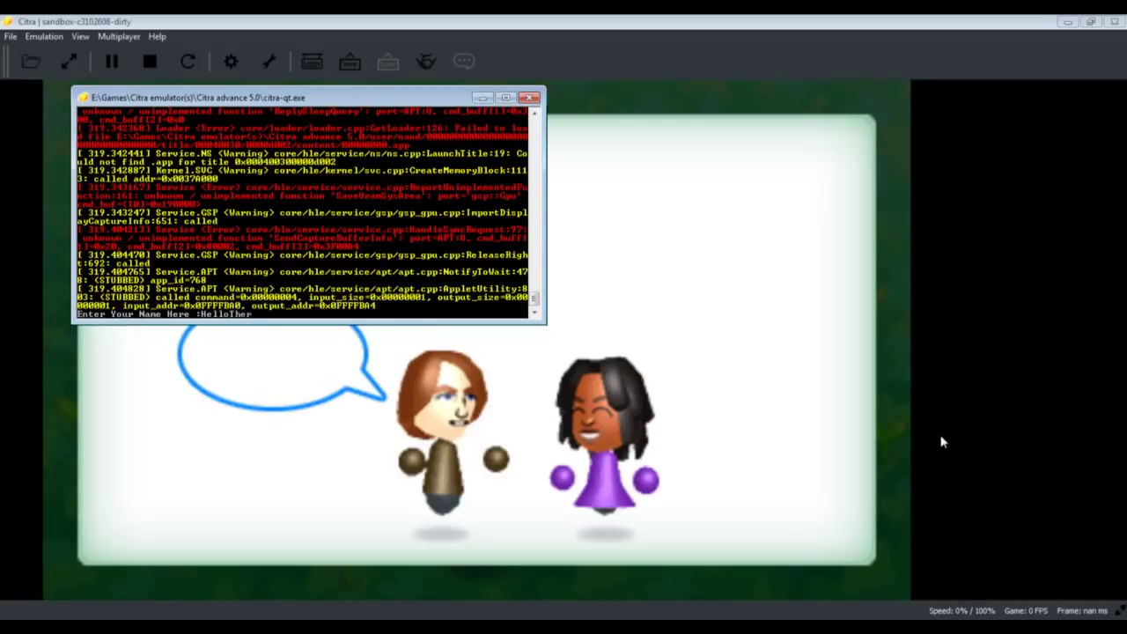
text(e!)
key(Return)
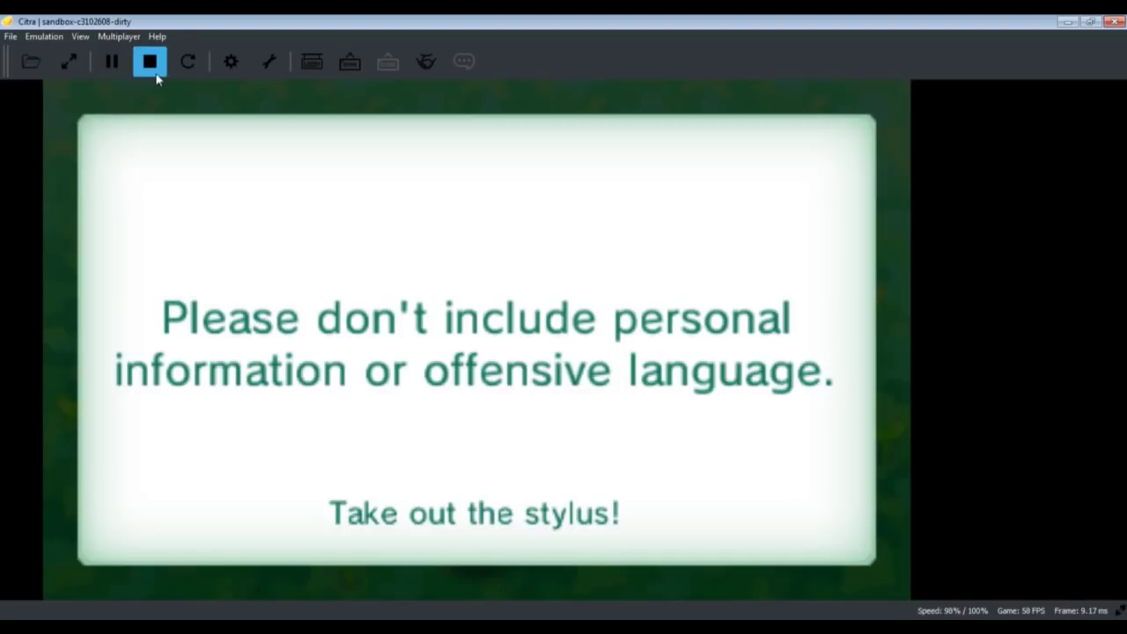
click(149, 61)
Open Emulation > Configure and leave the Rear Right Camera mode set to Image.
click(44, 36)
click(64, 126)
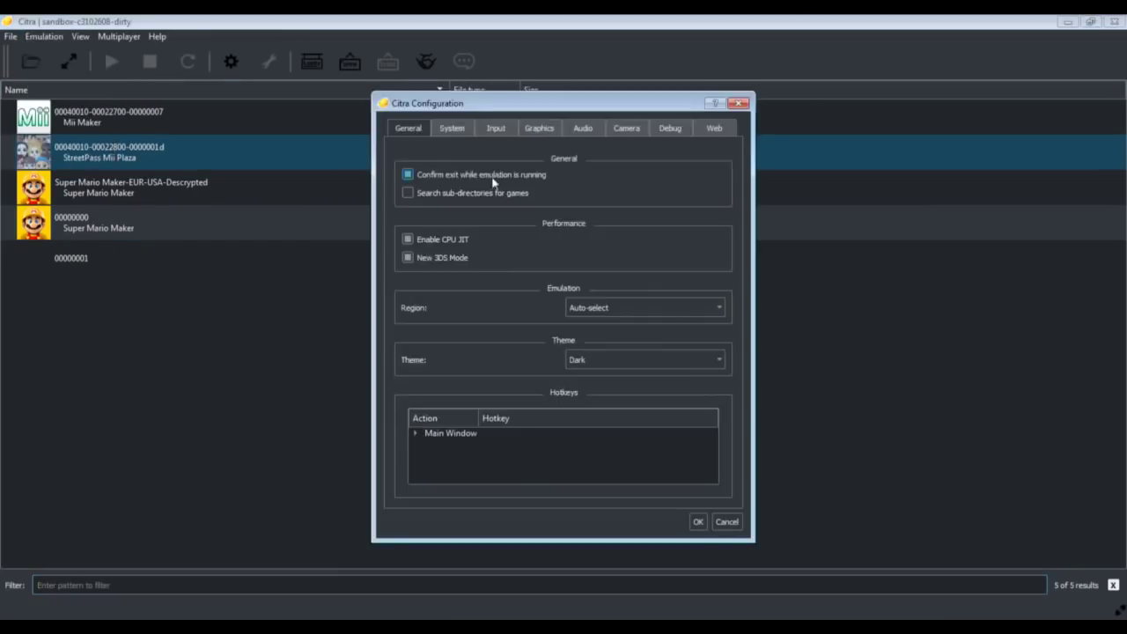
click(637, 129)
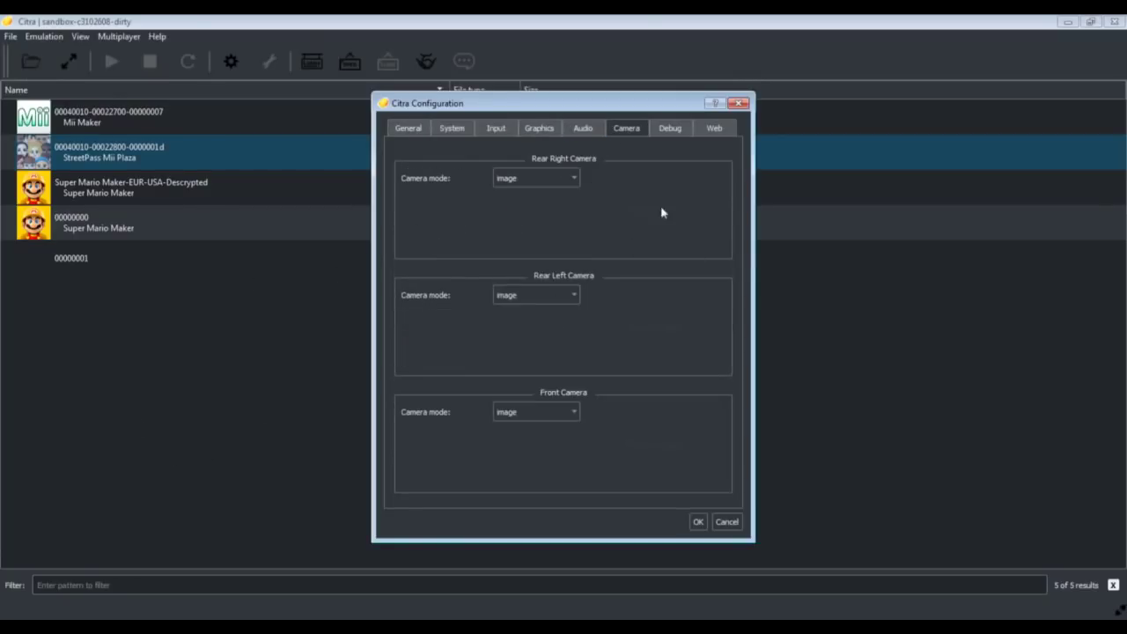
click(539, 186)
click(517, 195)
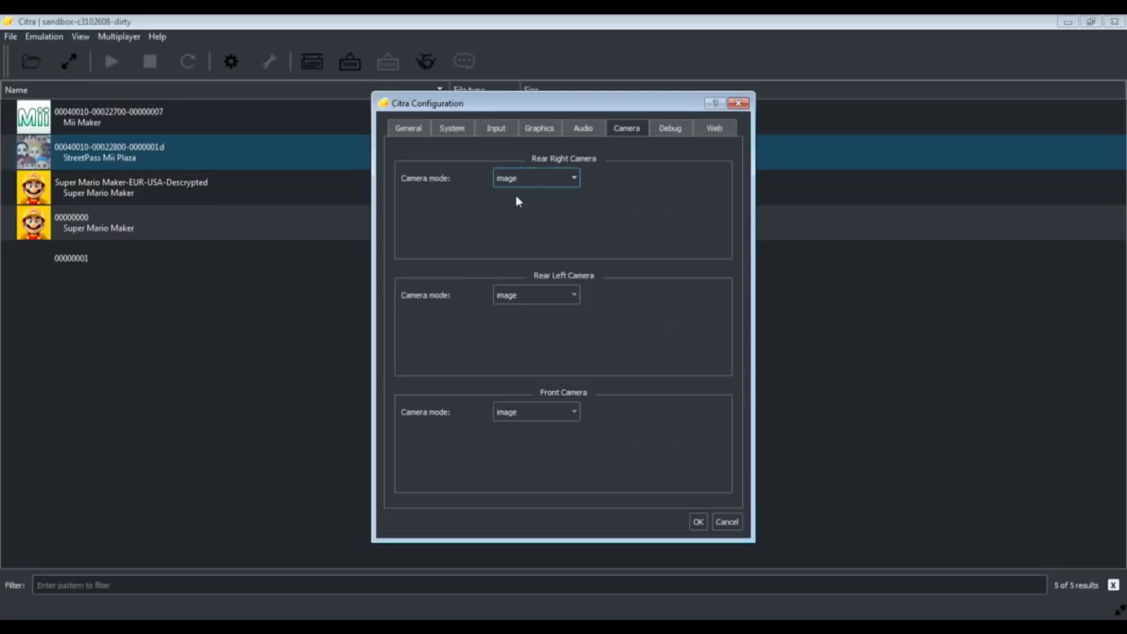
click(203, 292)
Look through the Web, Debug, Camera and Audio settings, ending on Graphics.
click(714, 128)
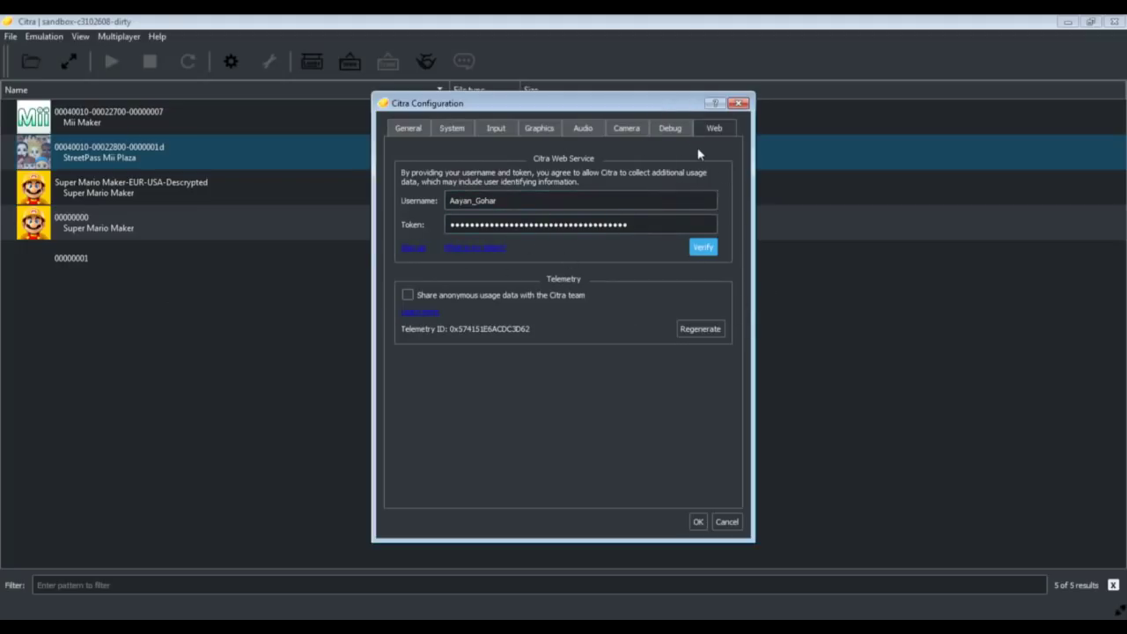
click(659, 127)
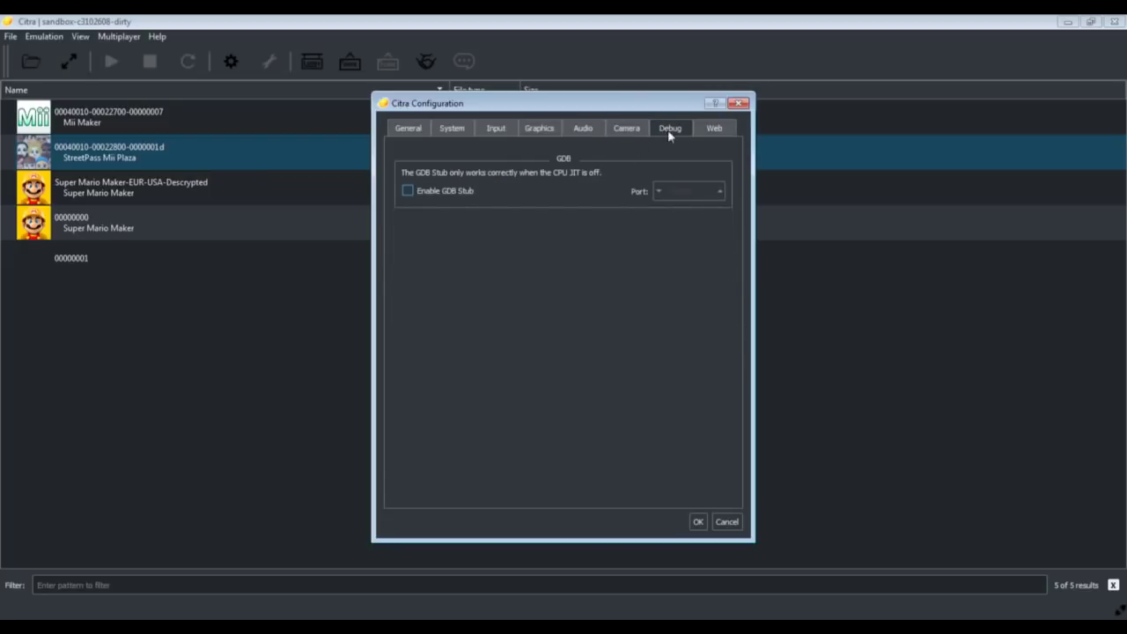
click(639, 129)
click(572, 131)
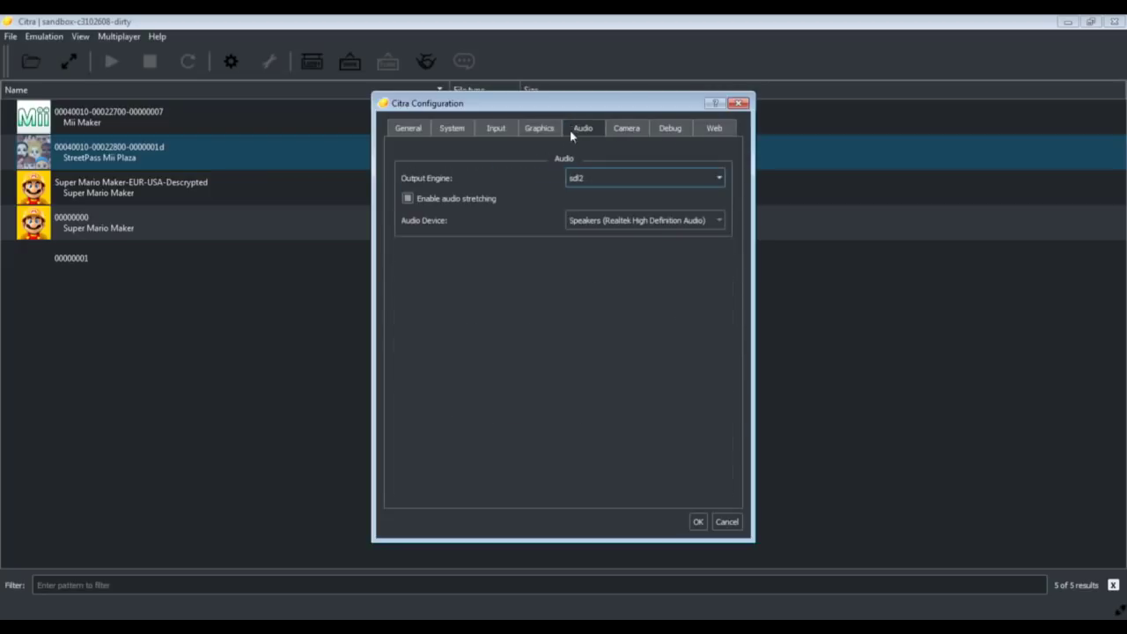
click(536, 131)
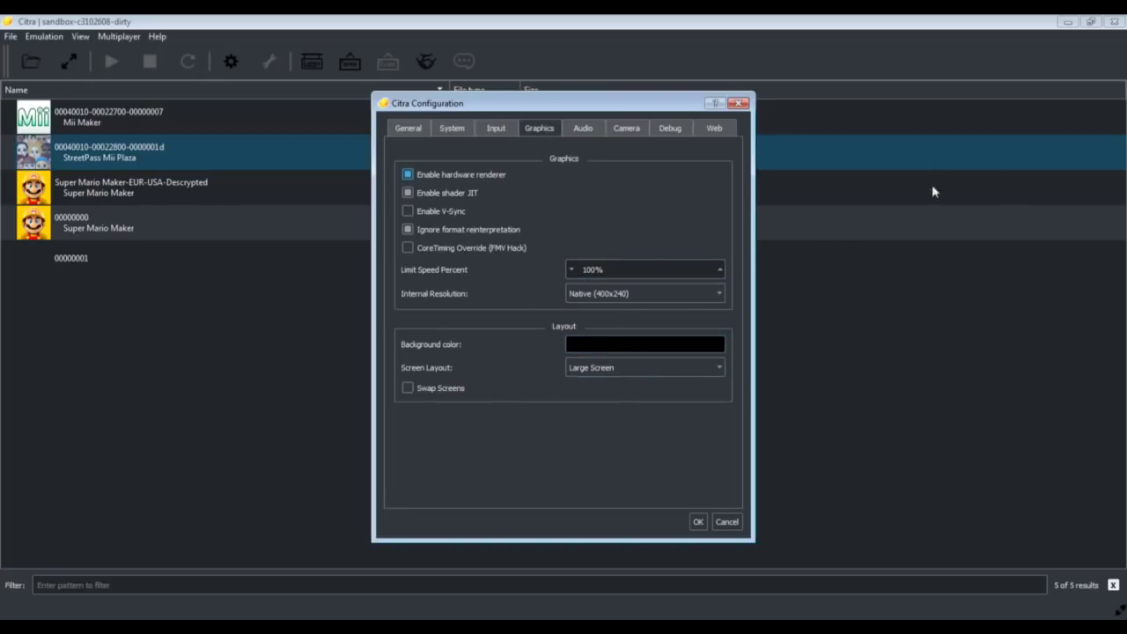
Keep the Large Screen layout and Native (400x240) resolution, then view the Input button mappings.
click(612, 366)
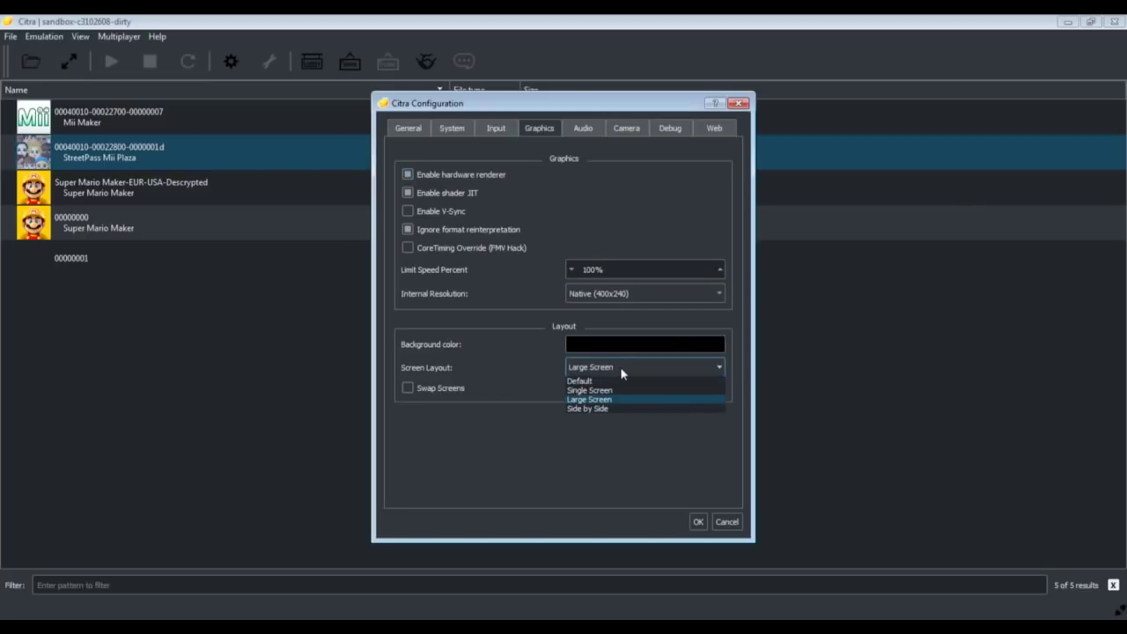
click(617, 365)
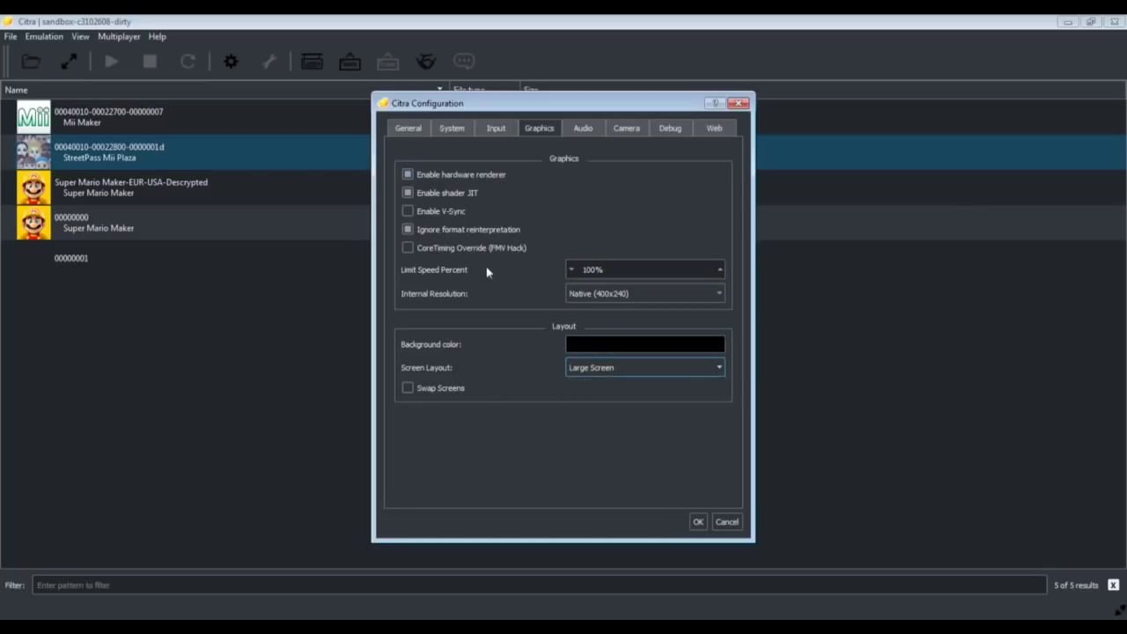
click(635, 296)
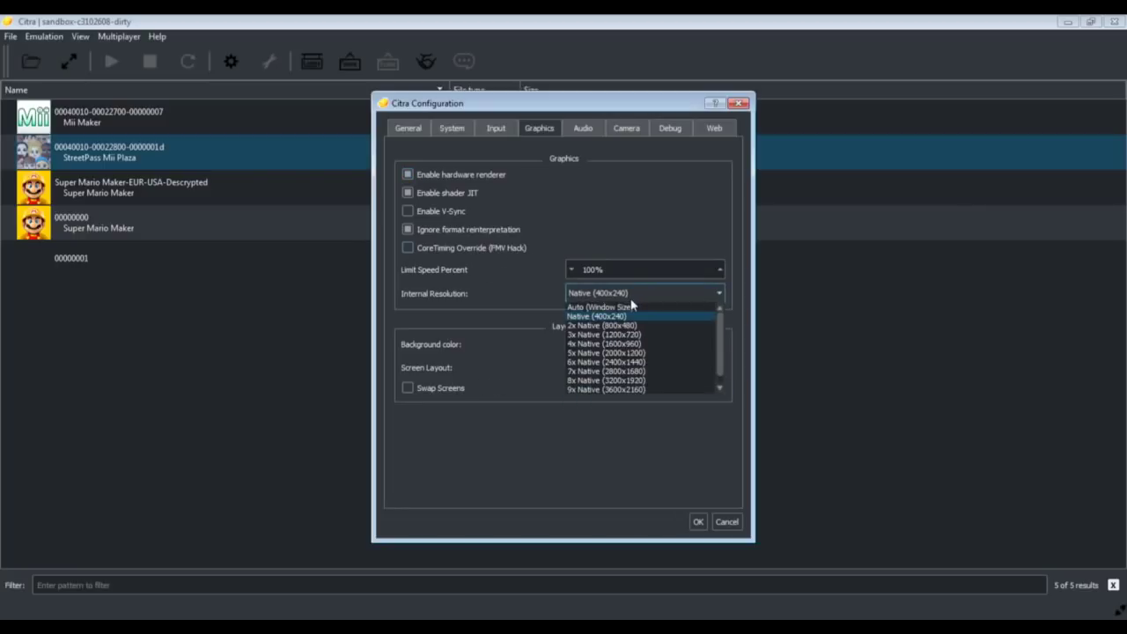
scroll(718, 361, down, 1)
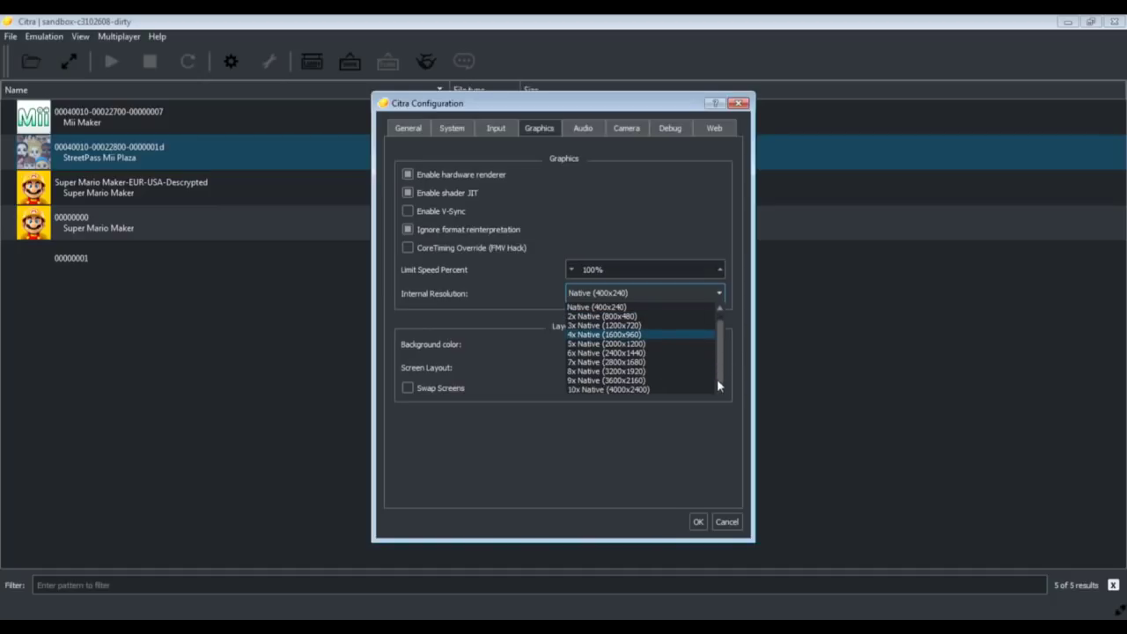
click(638, 460)
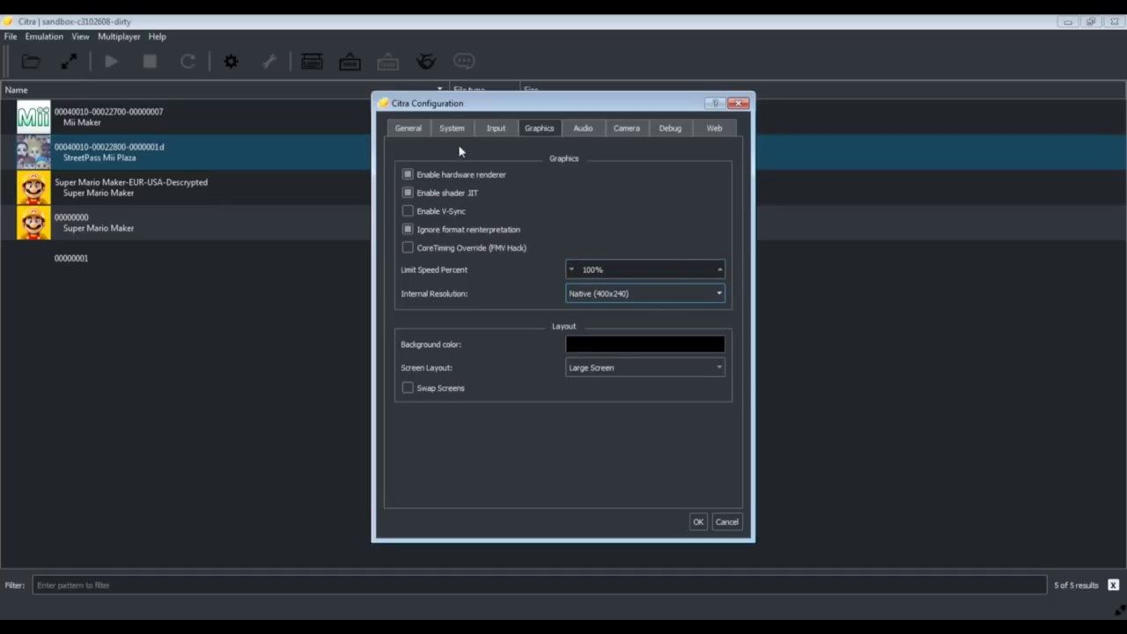
click(497, 129)
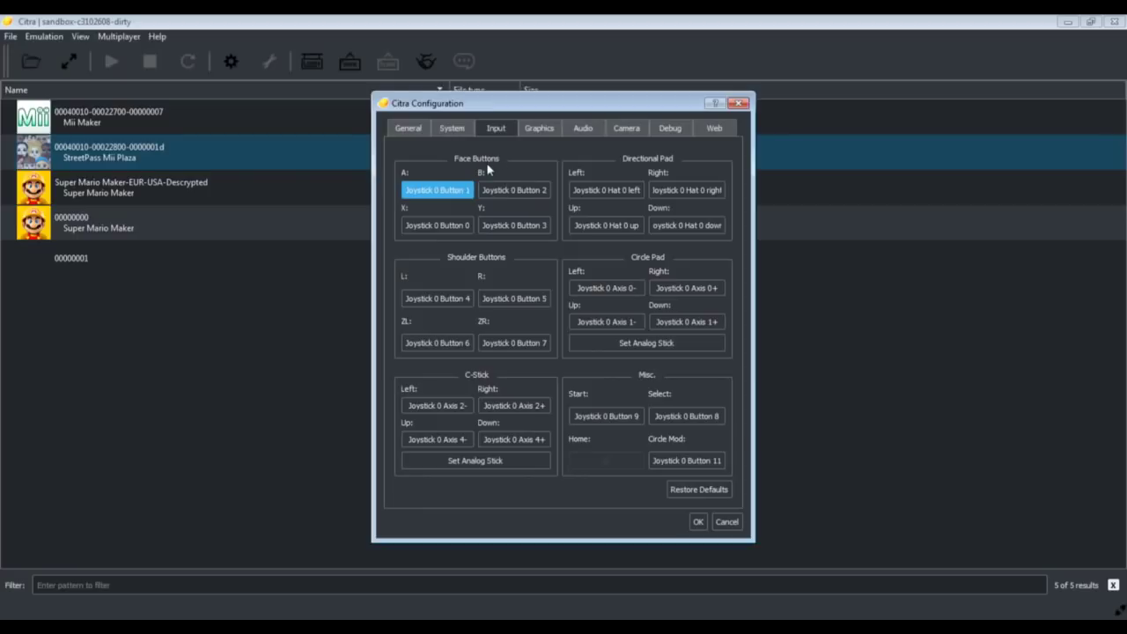
Check the System and General settings, toggling New 3DS Mode on and back off.
click(468, 195)
click(459, 132)
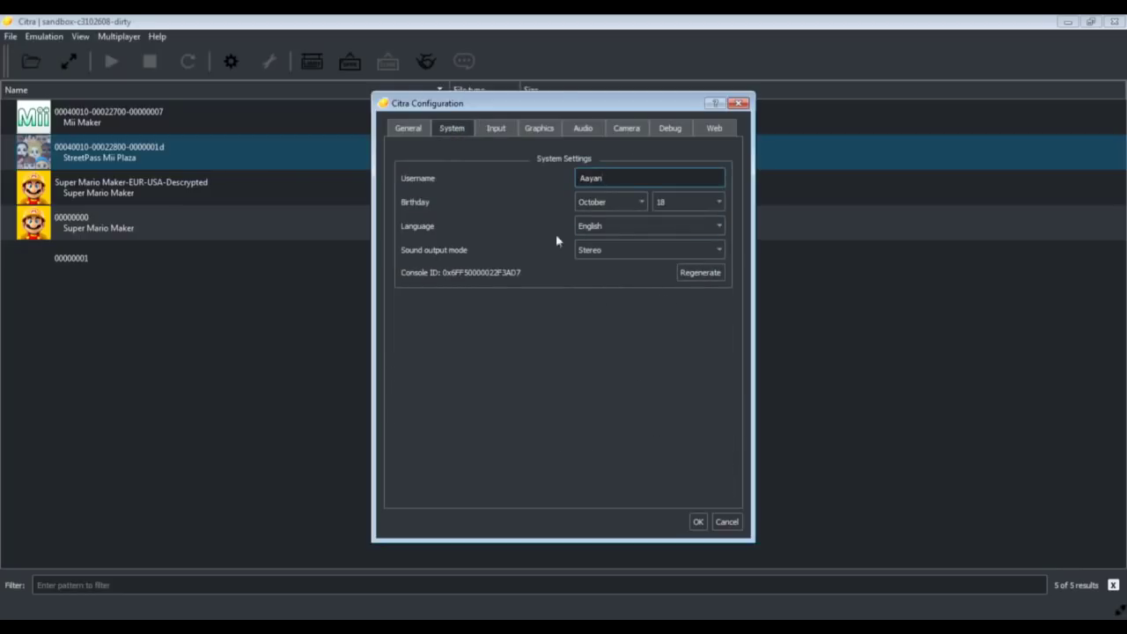
click(406, 131)
click(443, 131)
click(415, 131)
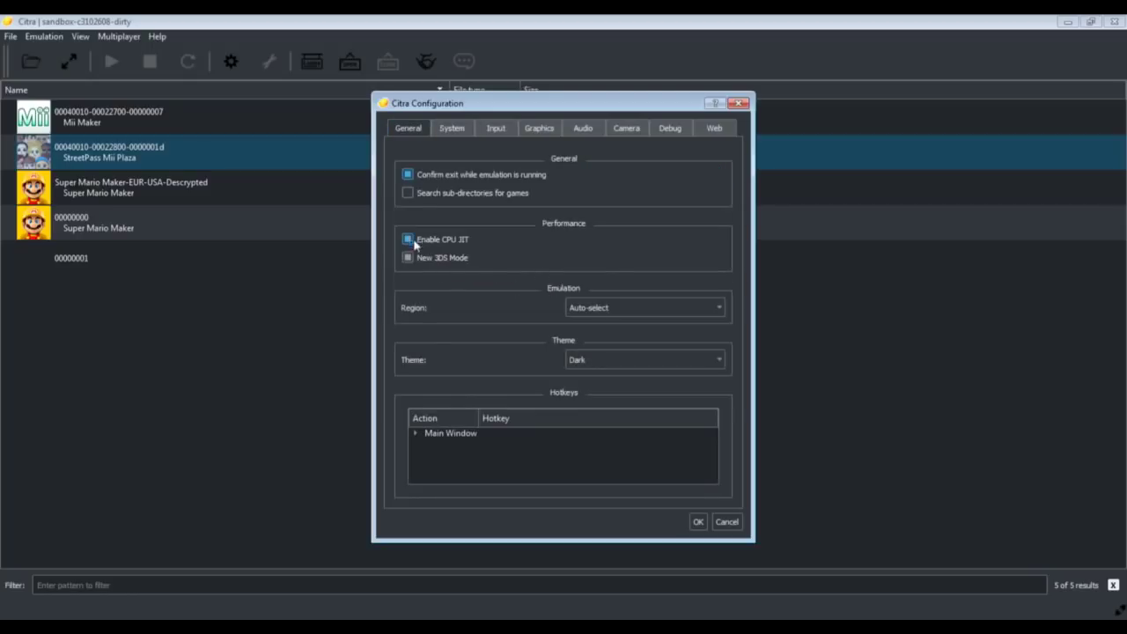
click(436, 259)
click(442, 260)
Glance at Graphics, Audio and Input, then disable CPU JIT in General settings.
click(539, 129)
click(574, 132)
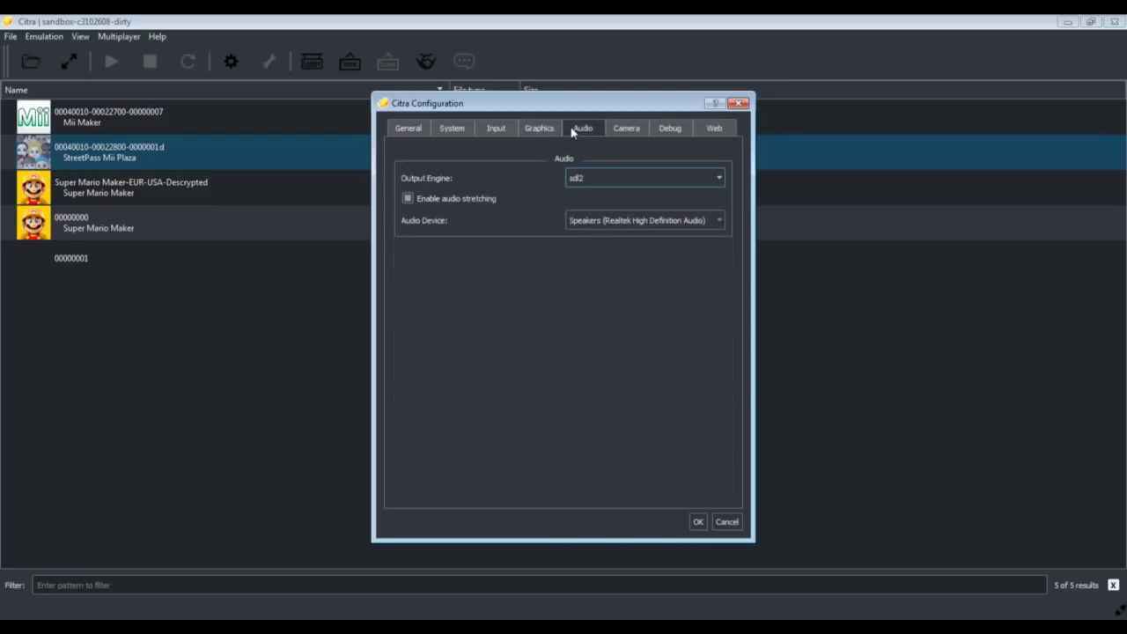
click(500, 130)
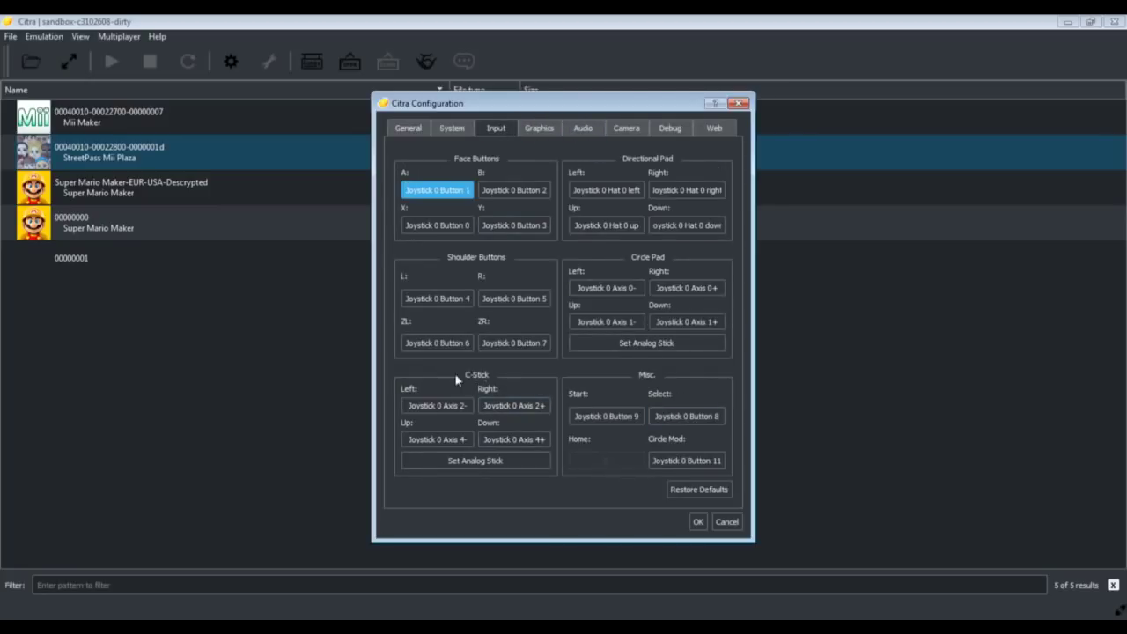
click(409, 130)
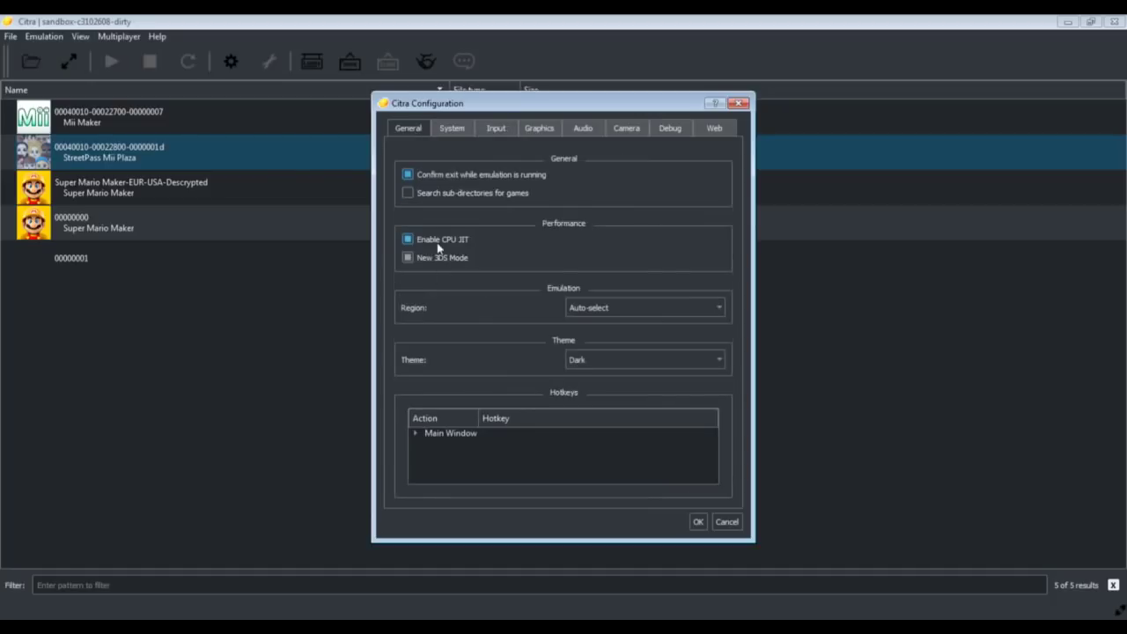
click(459, 244)
Expand the Main Window hotkeys and widen the Action column to show full names.
click(1009, 582)
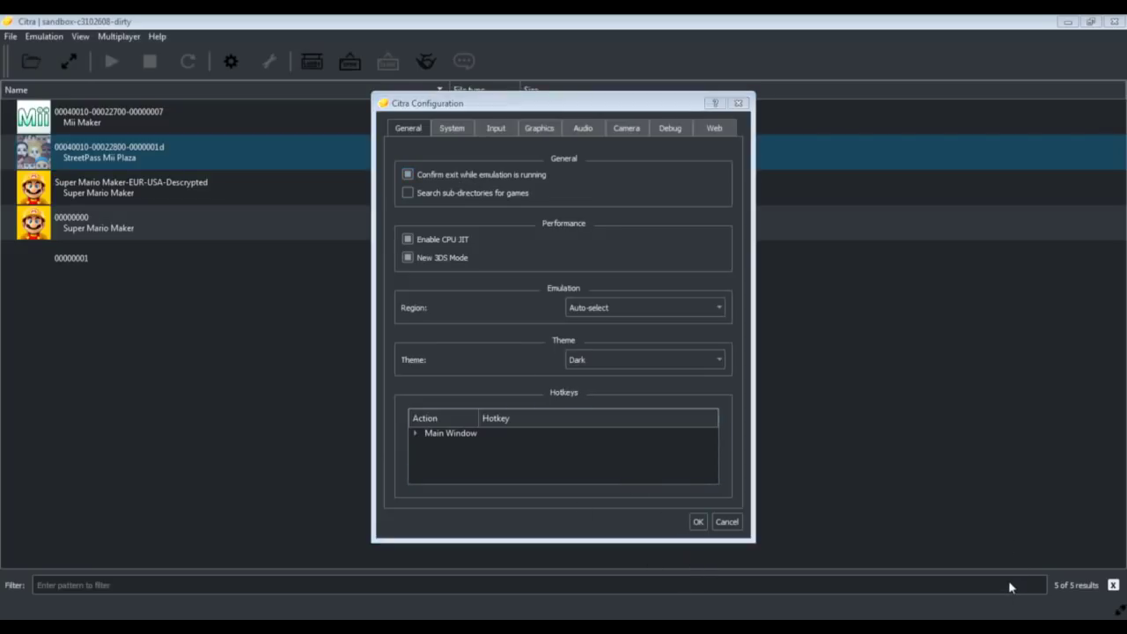
click(421, 433)
scroll(528, 444, down, 3)
scroll(604, 444, up, 3)
scroll(599, 453, down, 3)
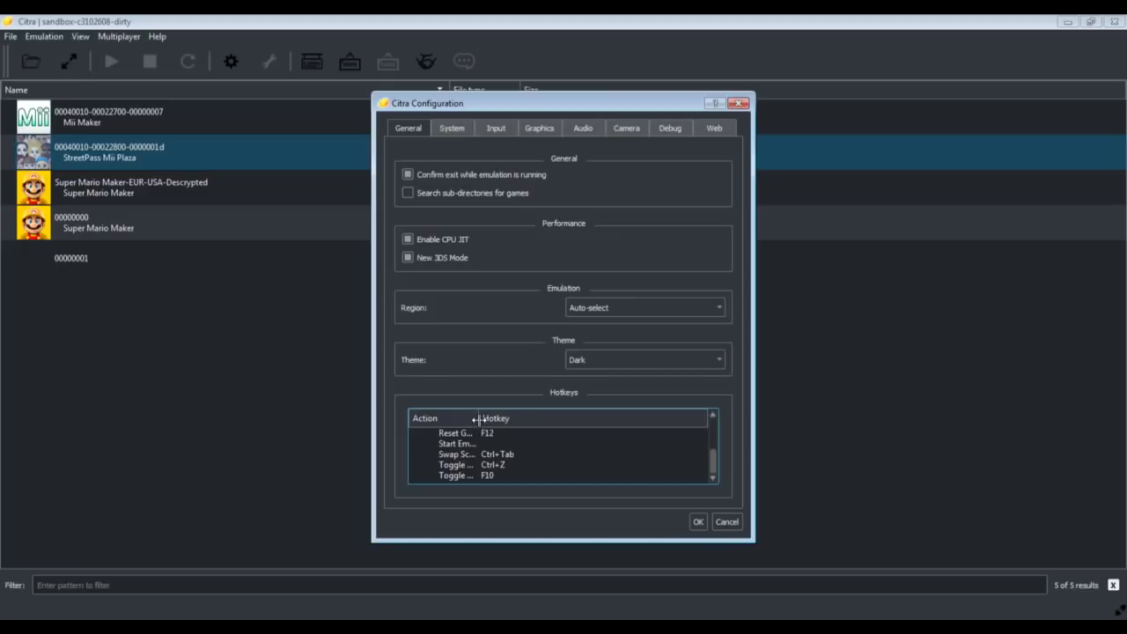
drag(478, 417, 532, 417)
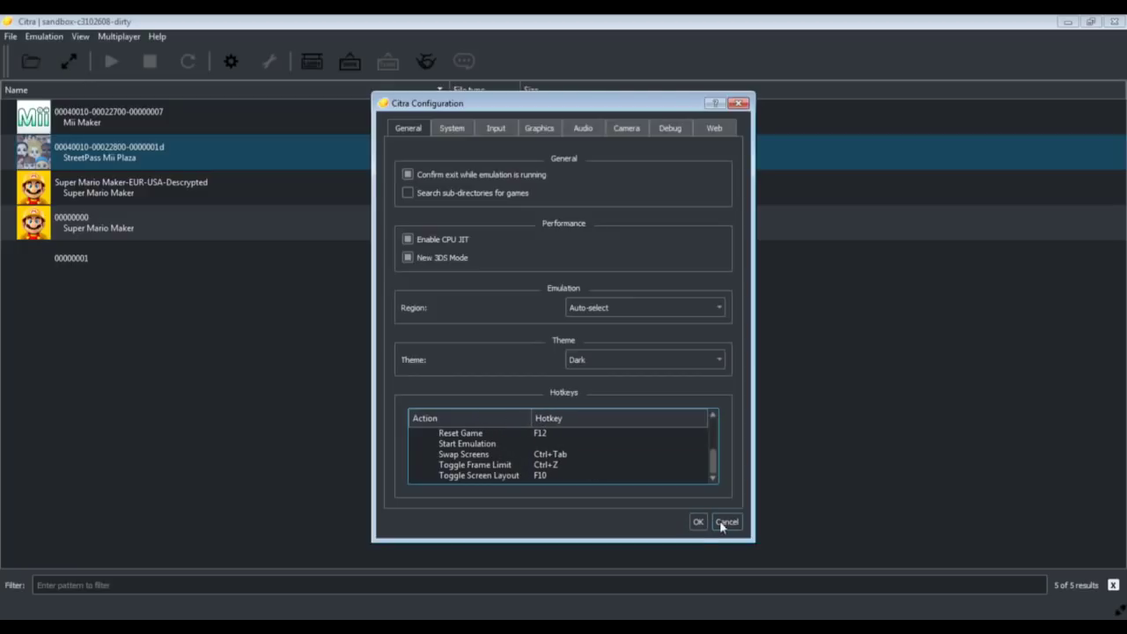
Cancel the configuration changes and start the 00000000 game from the game list.
click(726, 525)
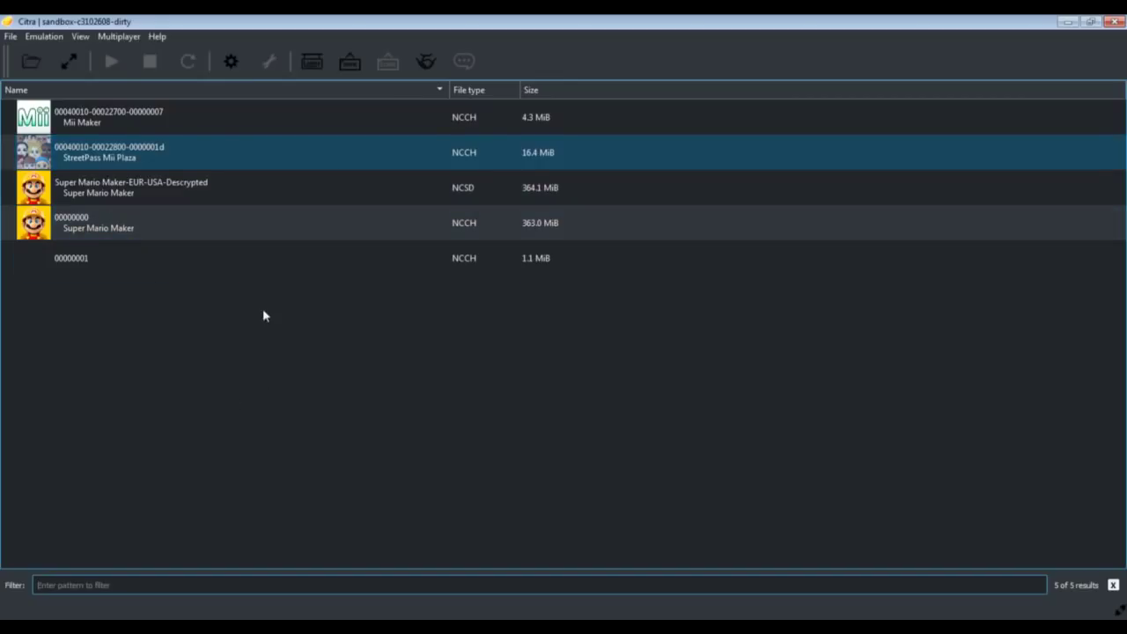
click(151, 353)
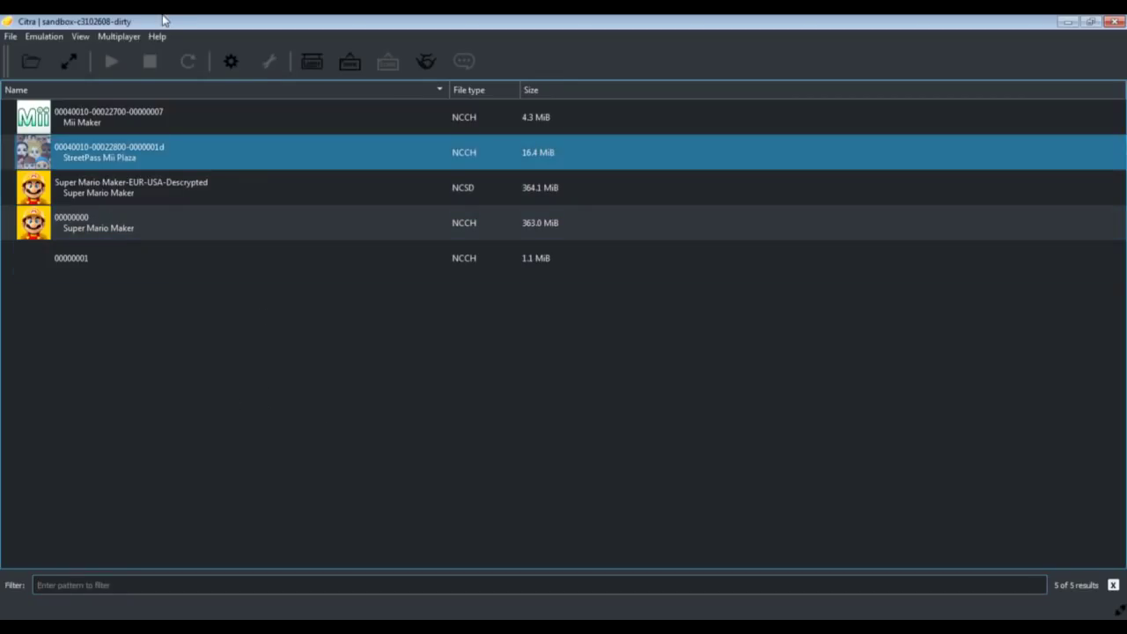
click(137, 218)
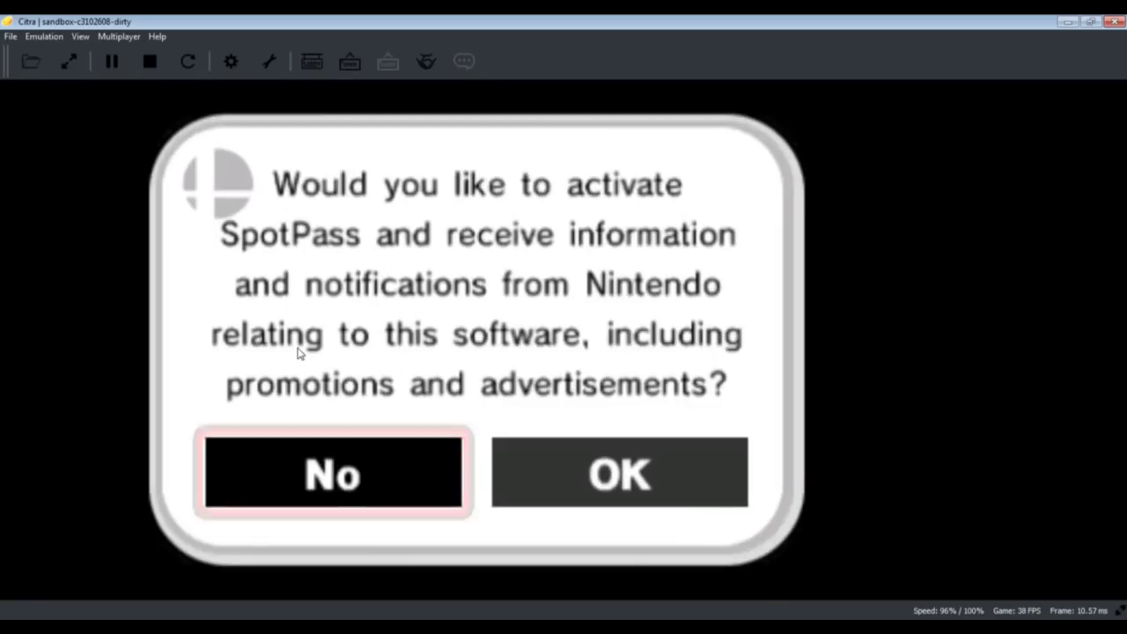
Decline SpotPass and go to Games & More > Custom > Mii Fighters.
key(a)
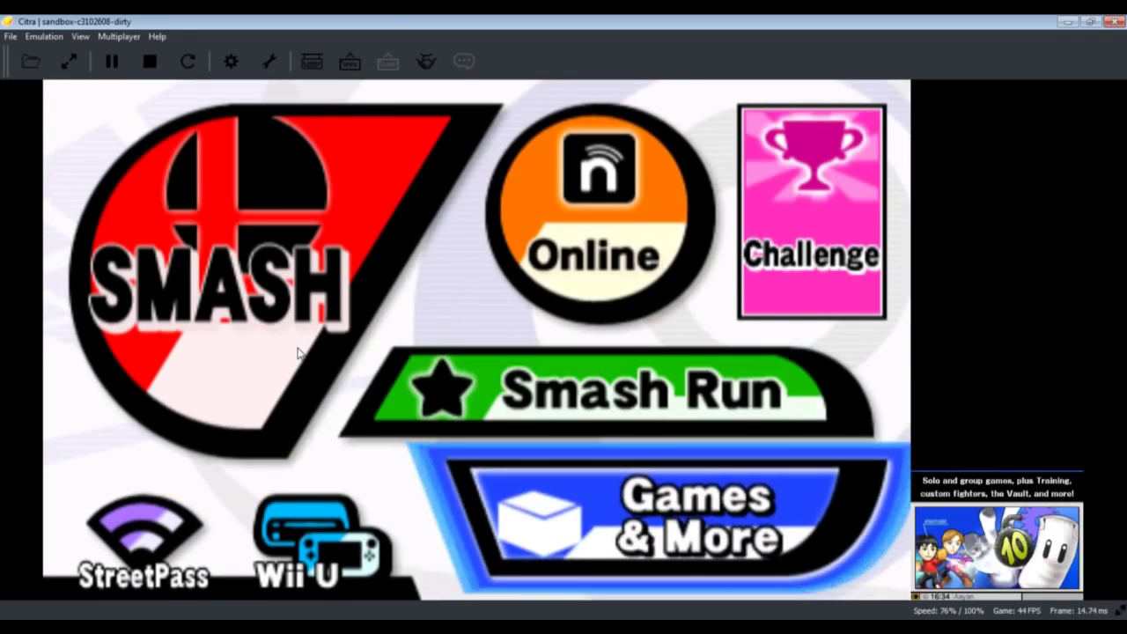
key(a)
key(Down)
key(a)
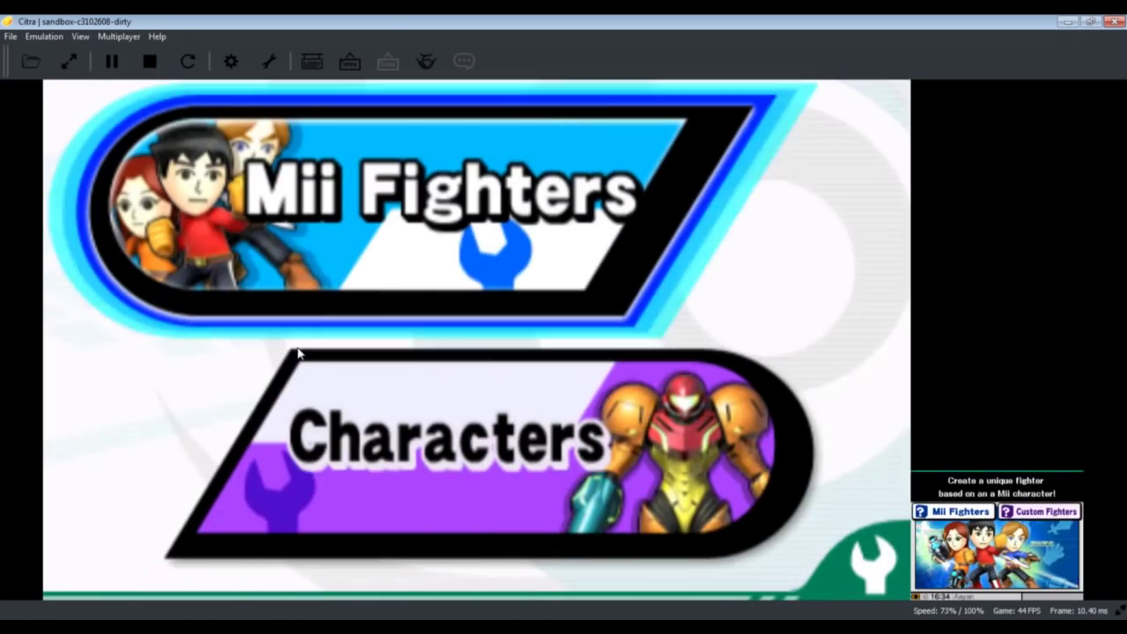
key(a)
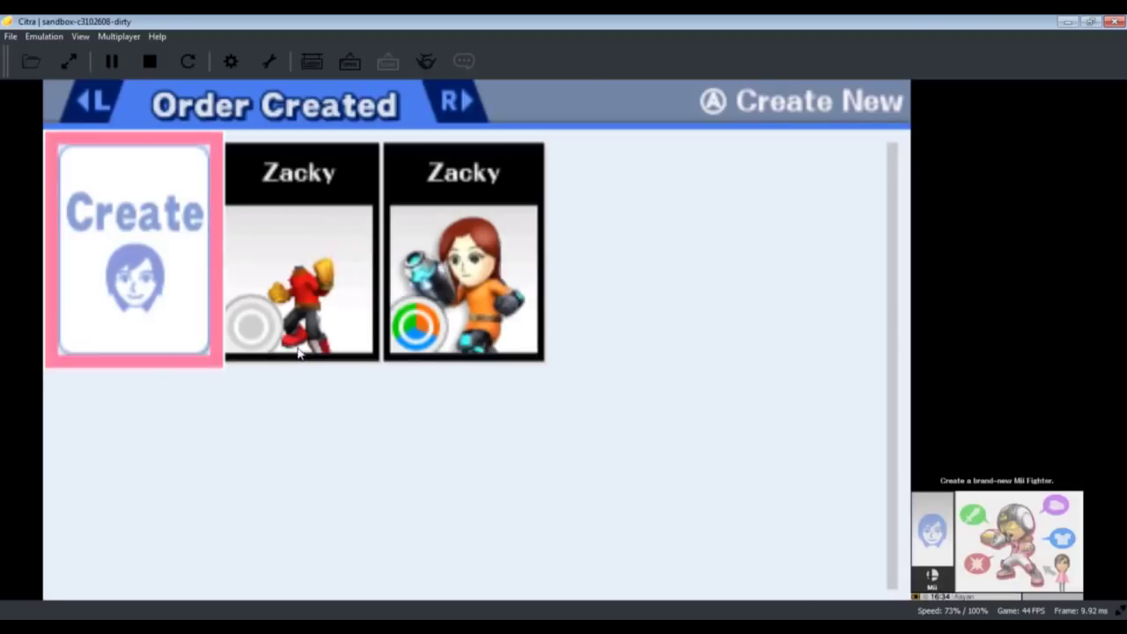
Browse the two saved Mii Fighters, then move onto the Create slot.
key(Right)
key(Right)
key(Left)
key(Right)
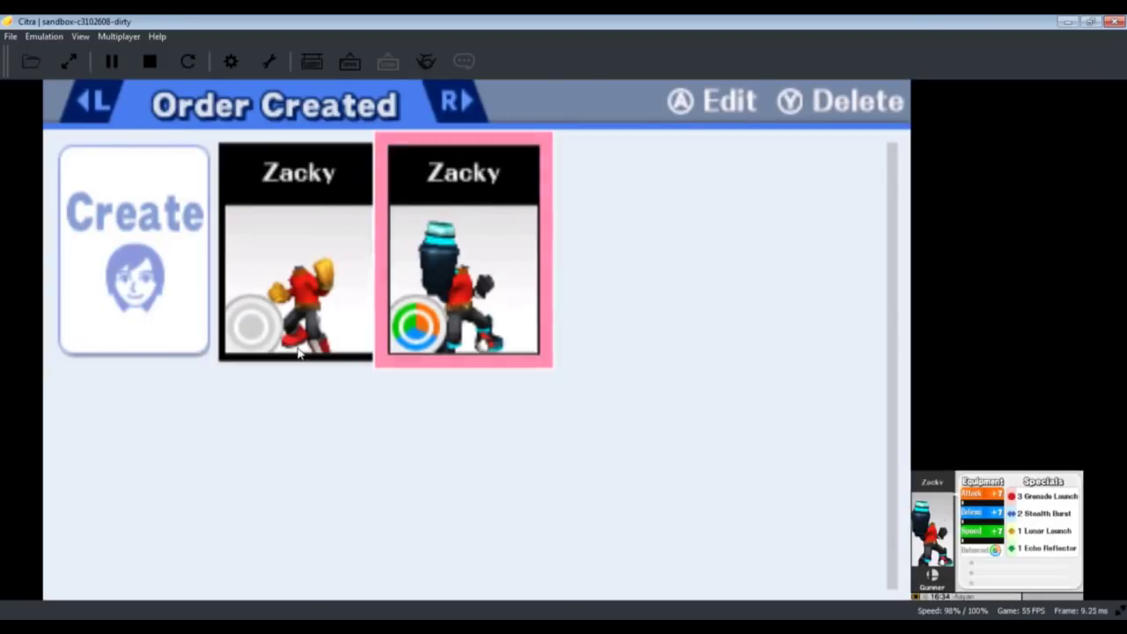
key(Left)
key(Right)
key(Left)
key(Right)
key(Left)
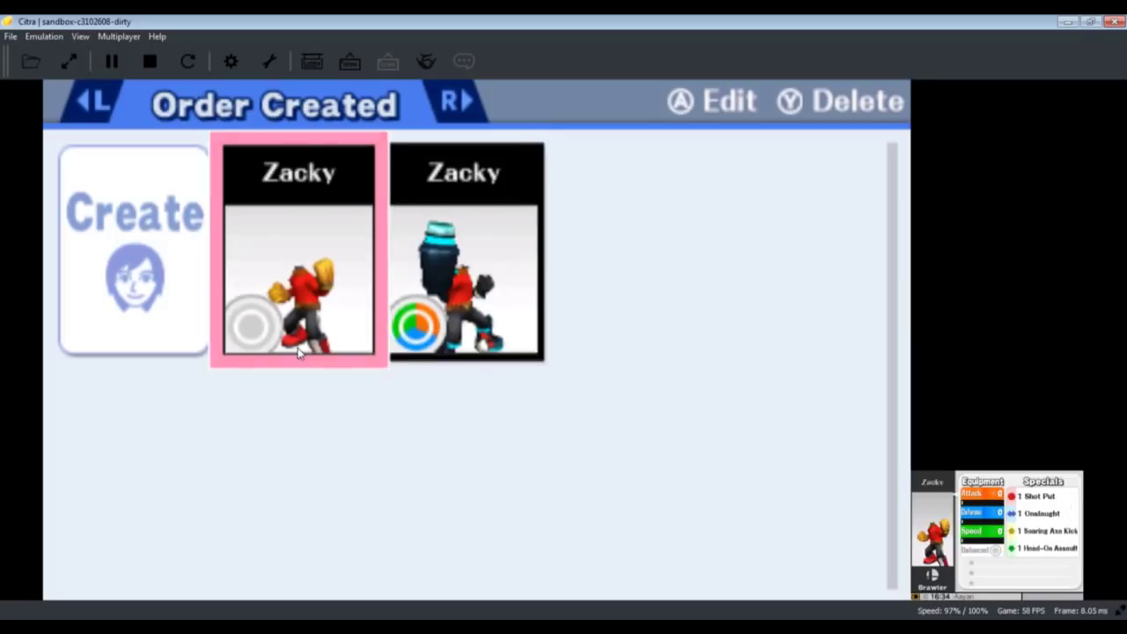
key(Right)
key(Left)
key(Left)
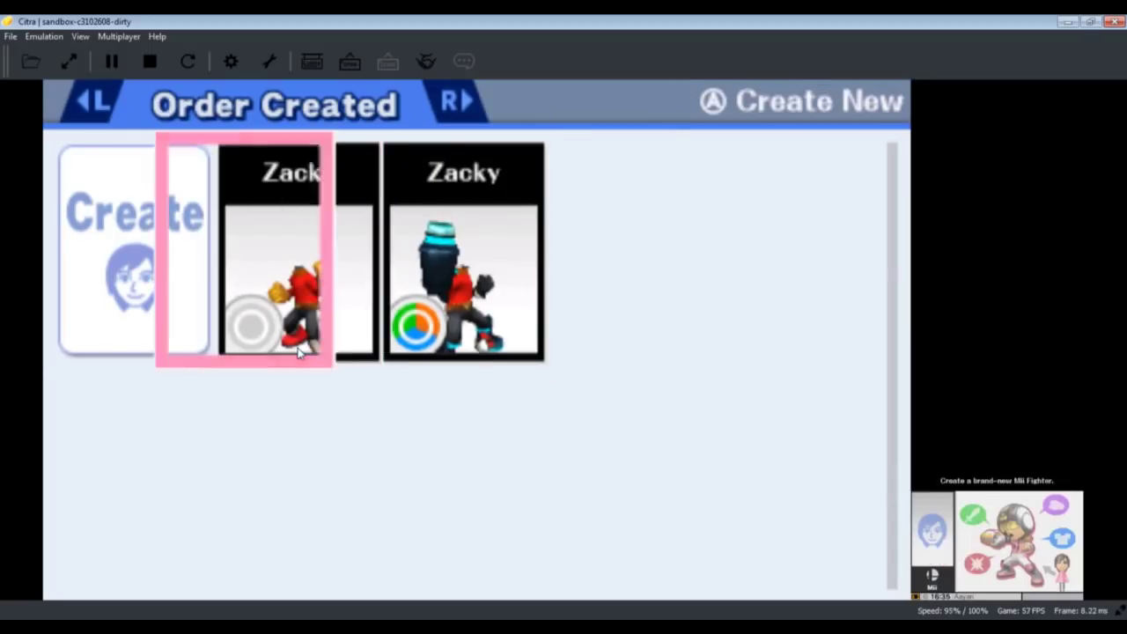
key(Right)
key(Left)
Create Swordfighter 'Test', open its customization menu, then back out to the fighter list.
key(a)
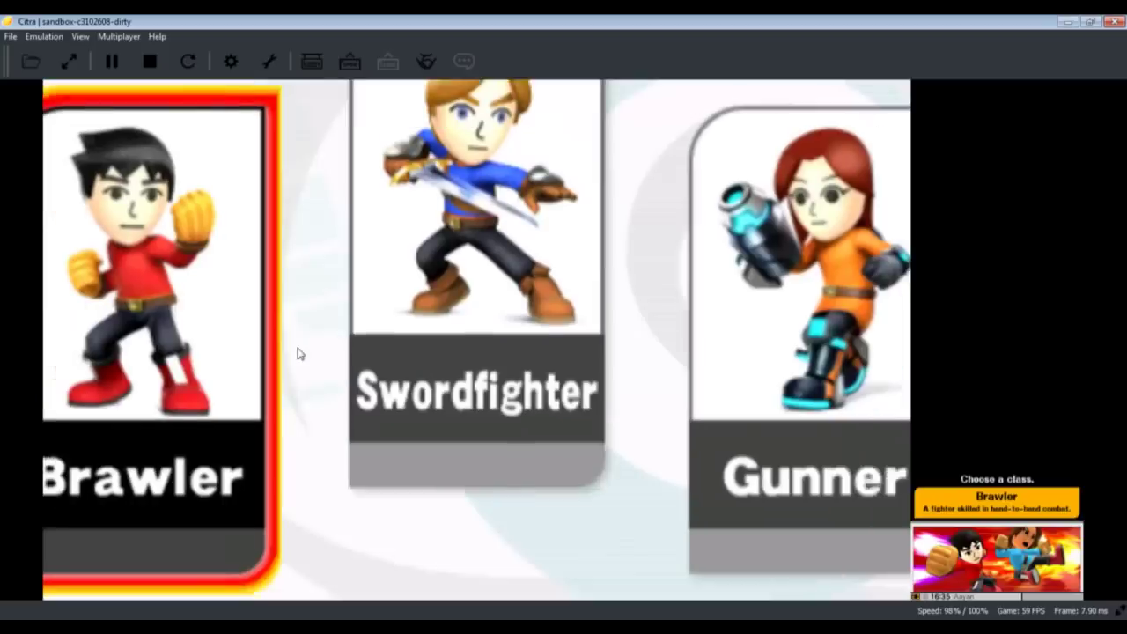
key(Right)
key(Right)
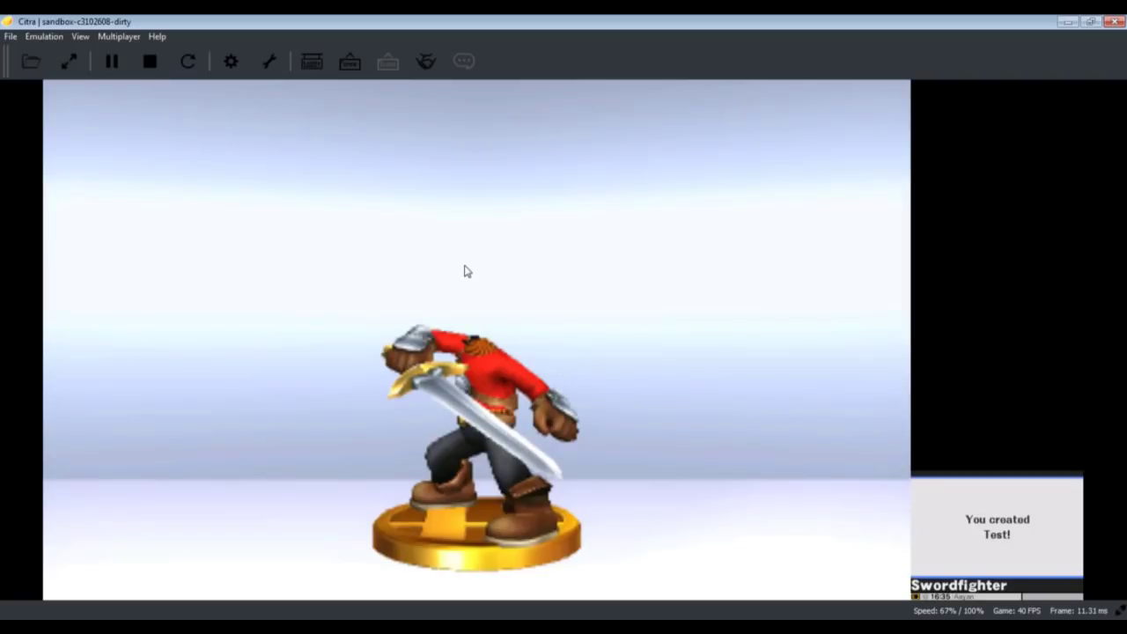
key(a)
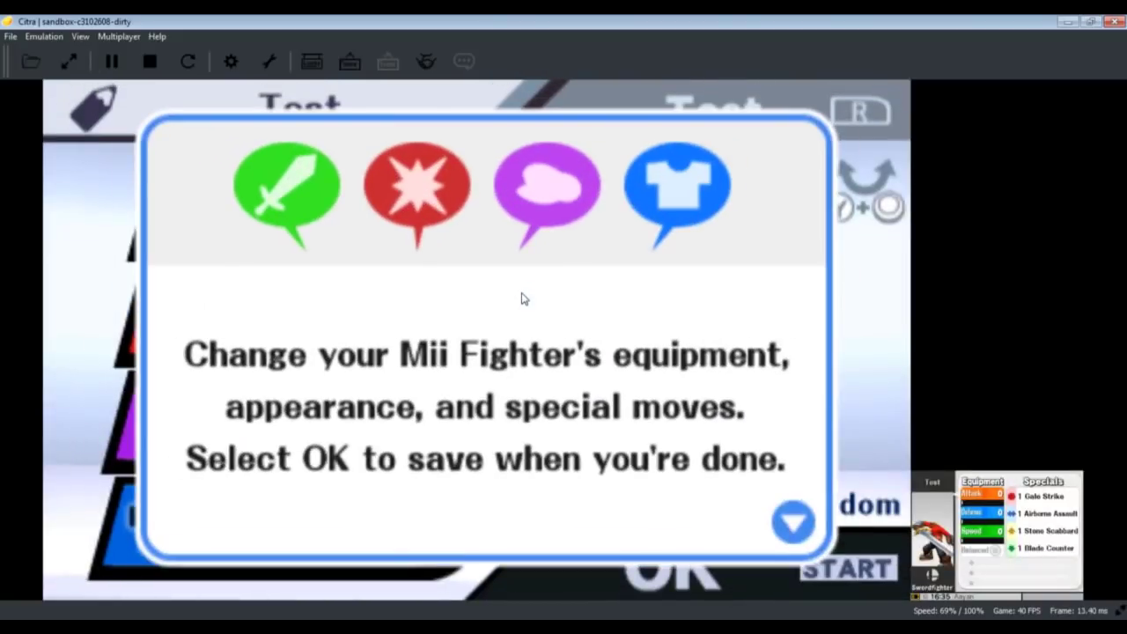
key(a)
key(s)
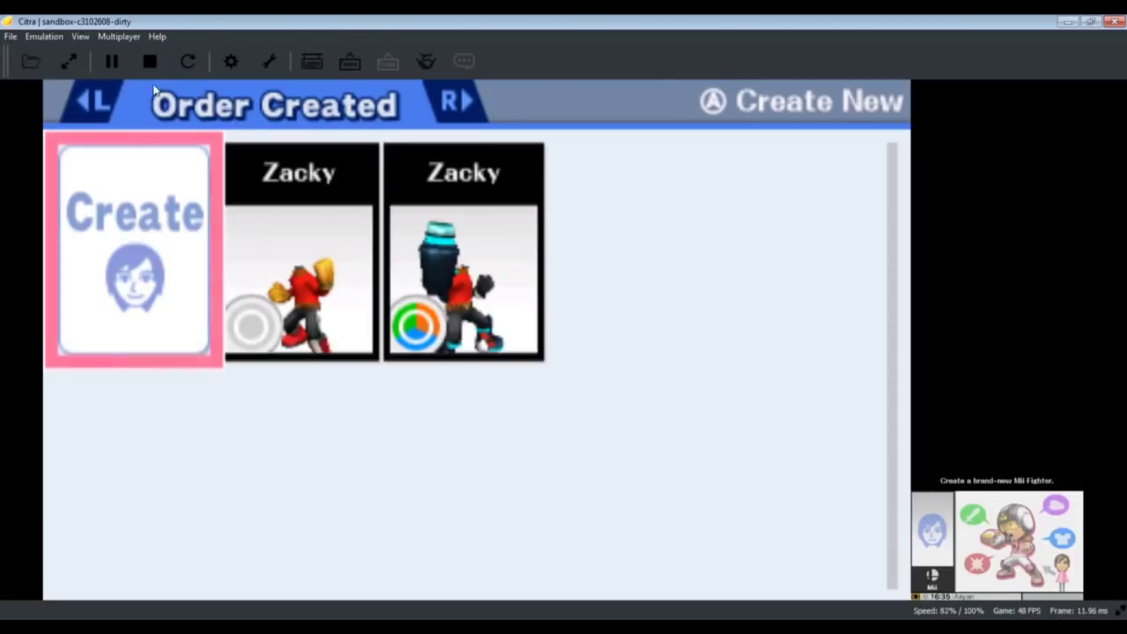
Stop emulation, try the multiplayer room browser, and return focus to the game list.
click(149, 61)
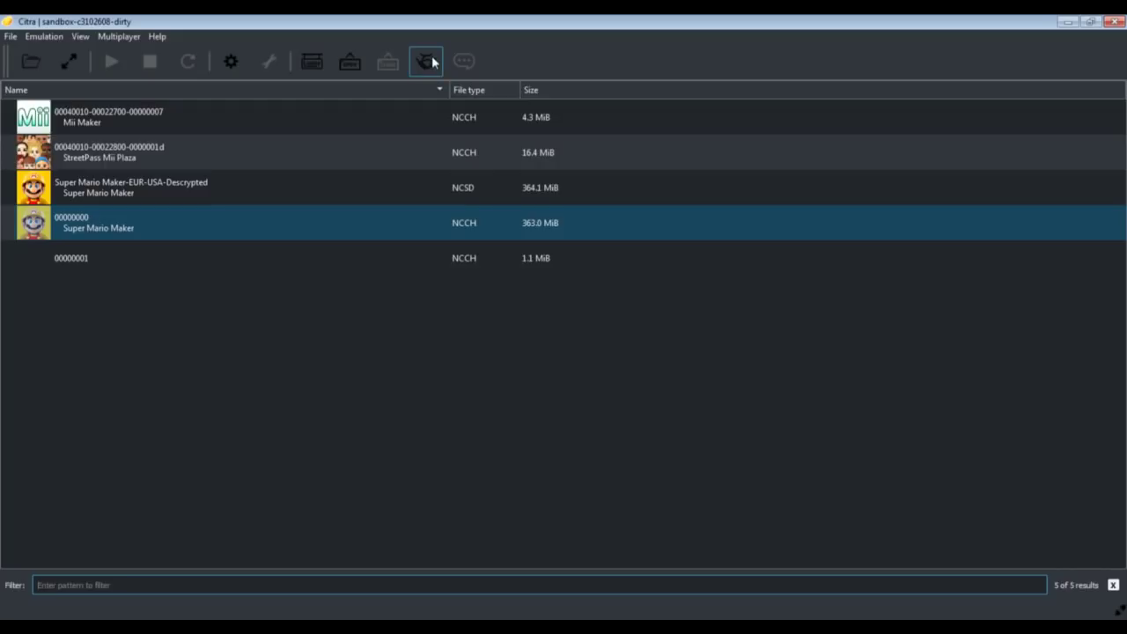
click(315, 63)
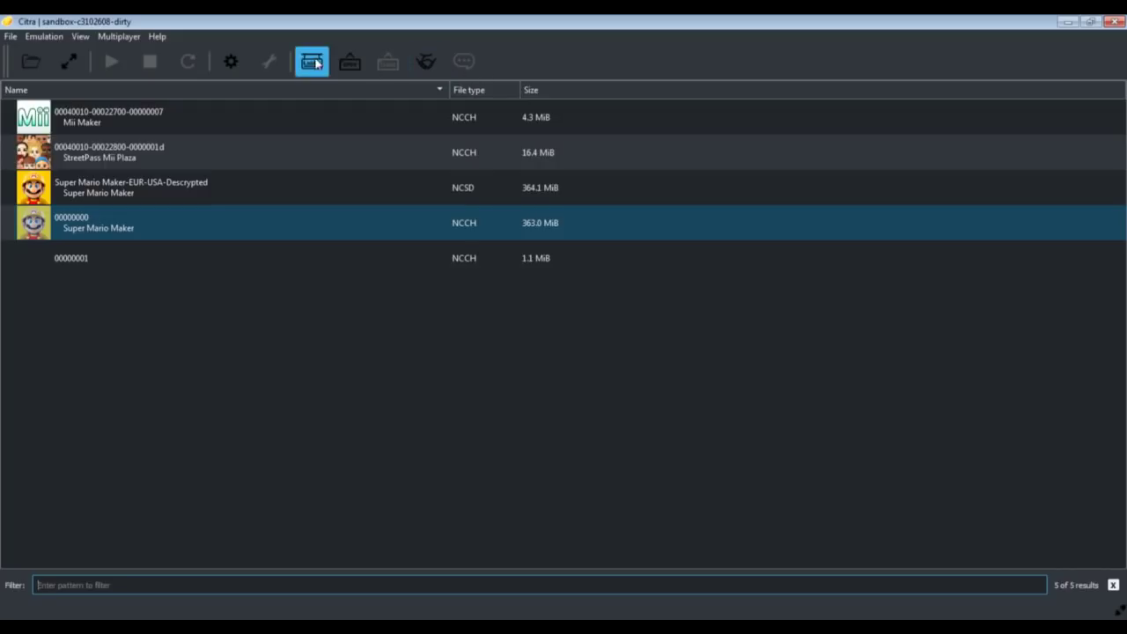
click(404, 478)
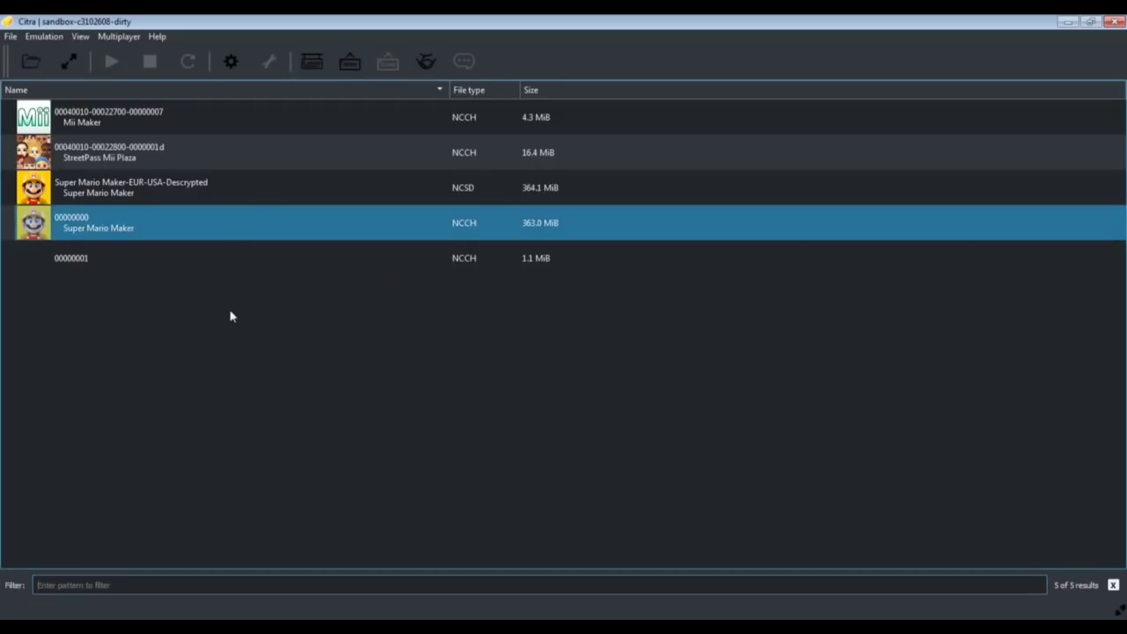